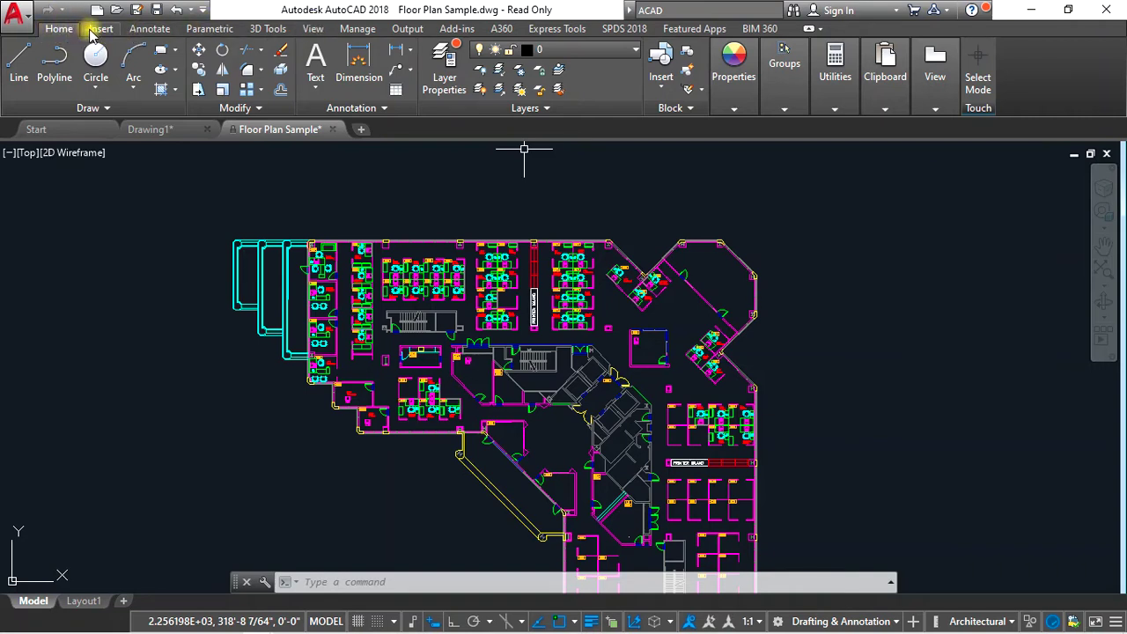
Browse the Insert, Annotate, Parametric, 3D Tools and BIM 360 tabs, then return Home.
{"action": "left_click", "coordinate": [93, 31]}
{"action": "left_click", "coordinate": [146, 28]}
{"action": "left_click", "coordinate": [211, 35]}
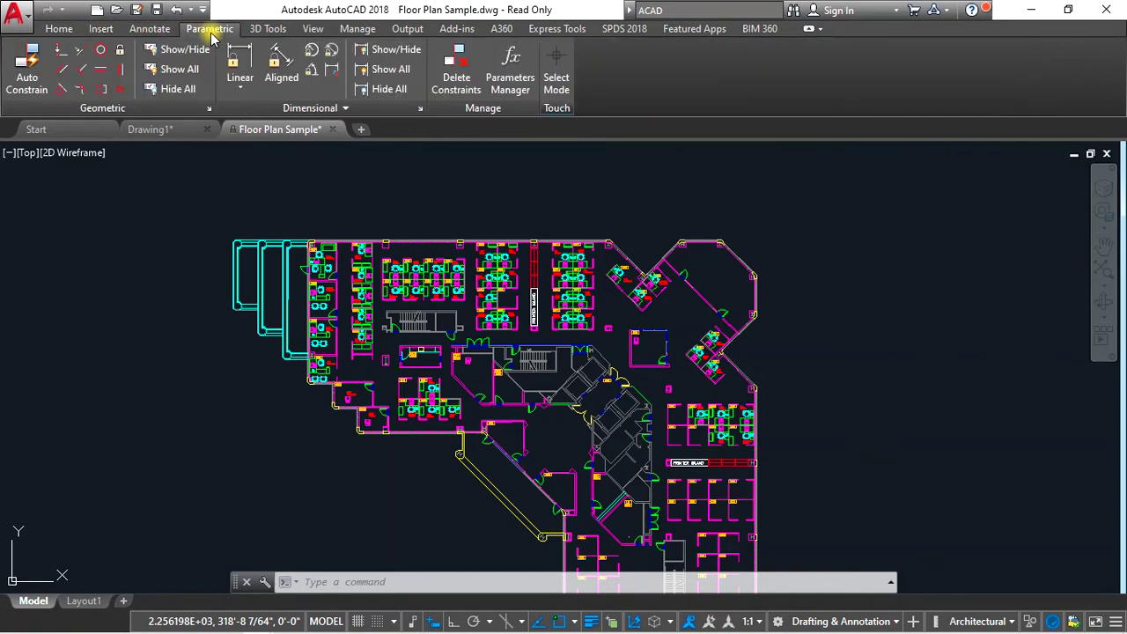
{"action": "left_click", "coordinate": [265, 28]}
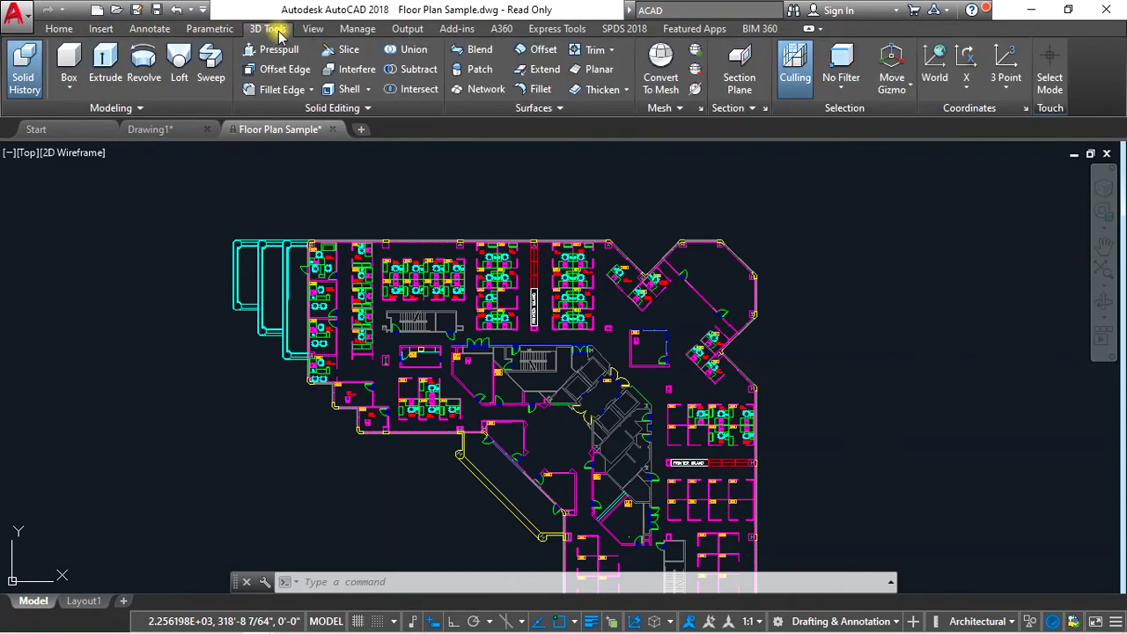
{"action": "left_click", "coordinate": [762, 29]}
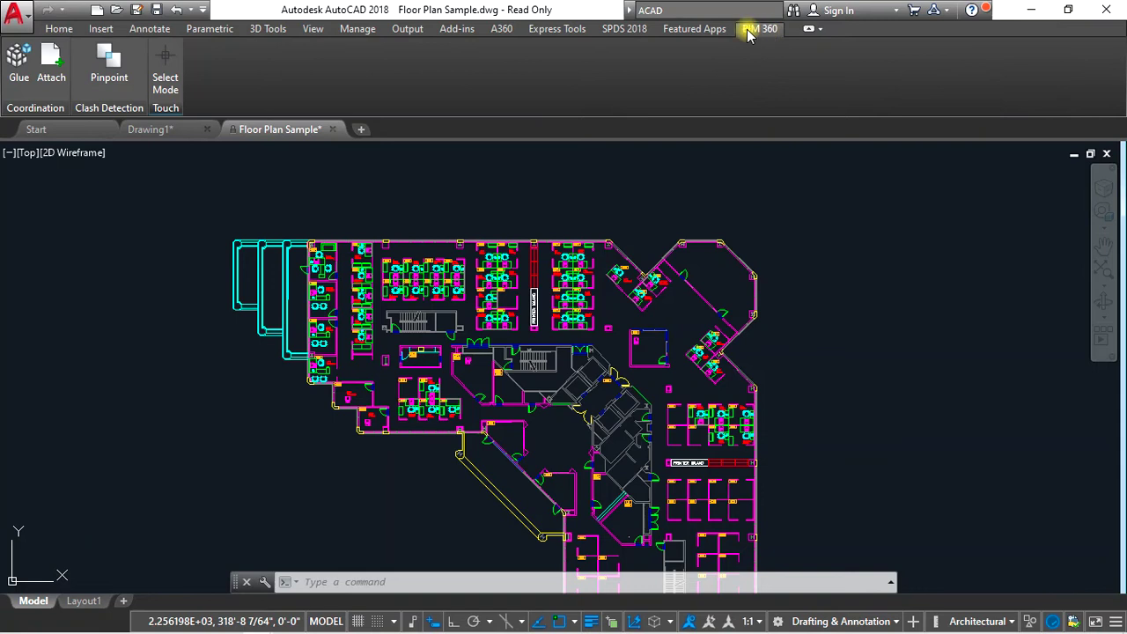
{"action": "left_click", "coordinate": [62, 31]}
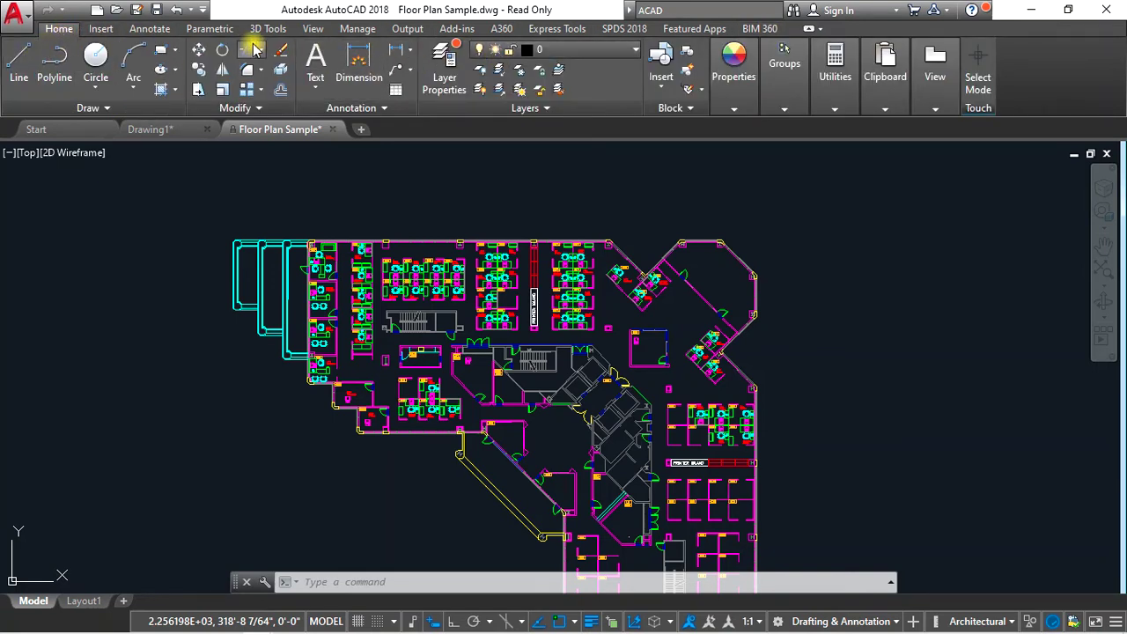
Switch between Home and the Insert, Annotate and Parametric tabs.
{"action": "left_click", "coordinate": [98, 30]}
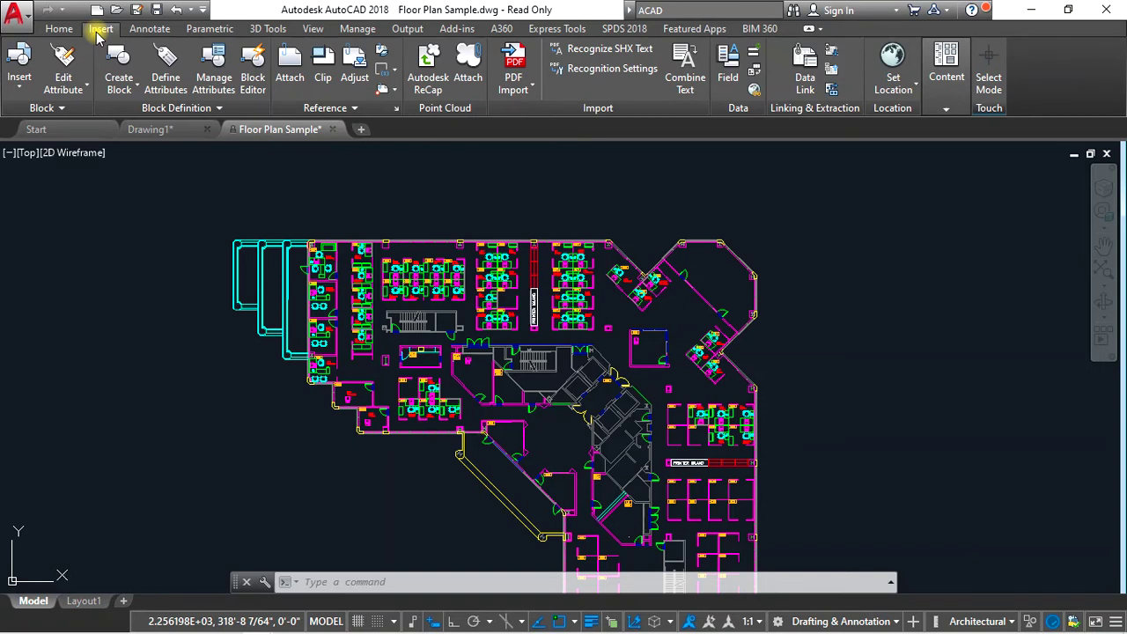
{"action": "left_click", "coordinate": [62, 29]}
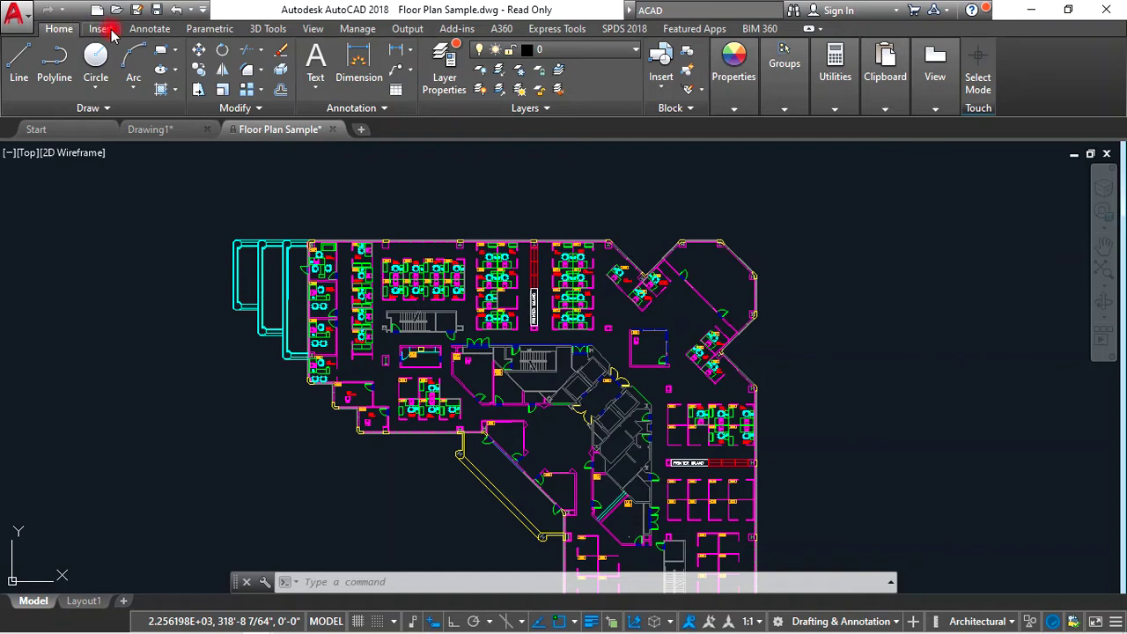
{"action": "left_click", "coordinate": [104, 30]}
{"action": "left_click", "coordinate": [52, 31]}
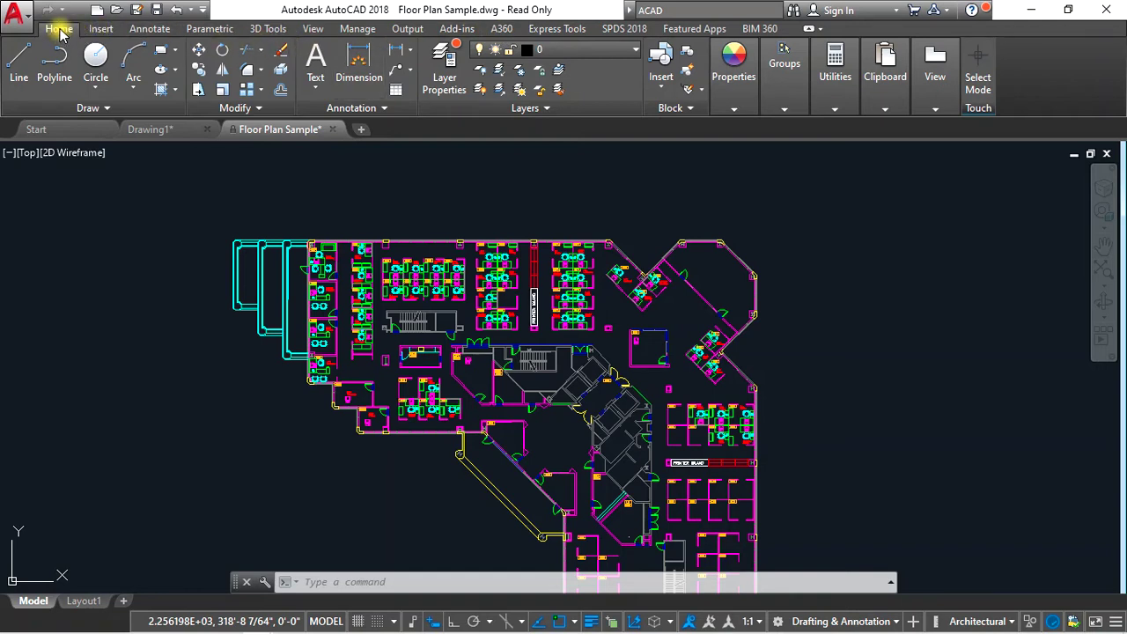
{"action": "left_click", "coordinate": [99, 29]}
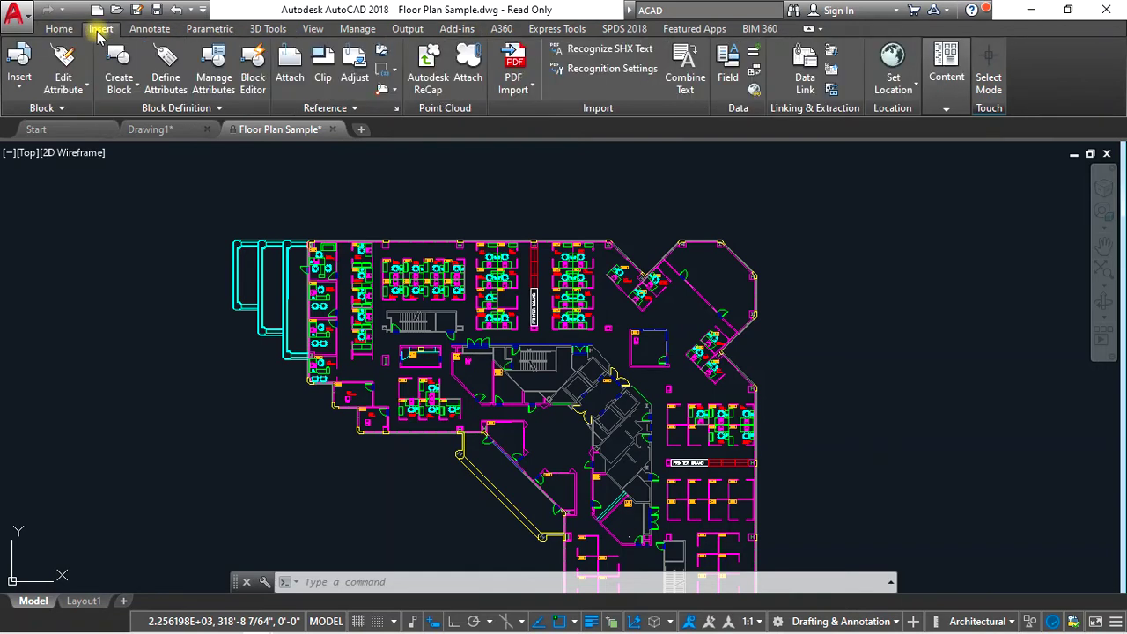
{"action": "left_click", "coordinate": [148, 29]}
{"action": "left_click", "coordinate": [216, 29]}
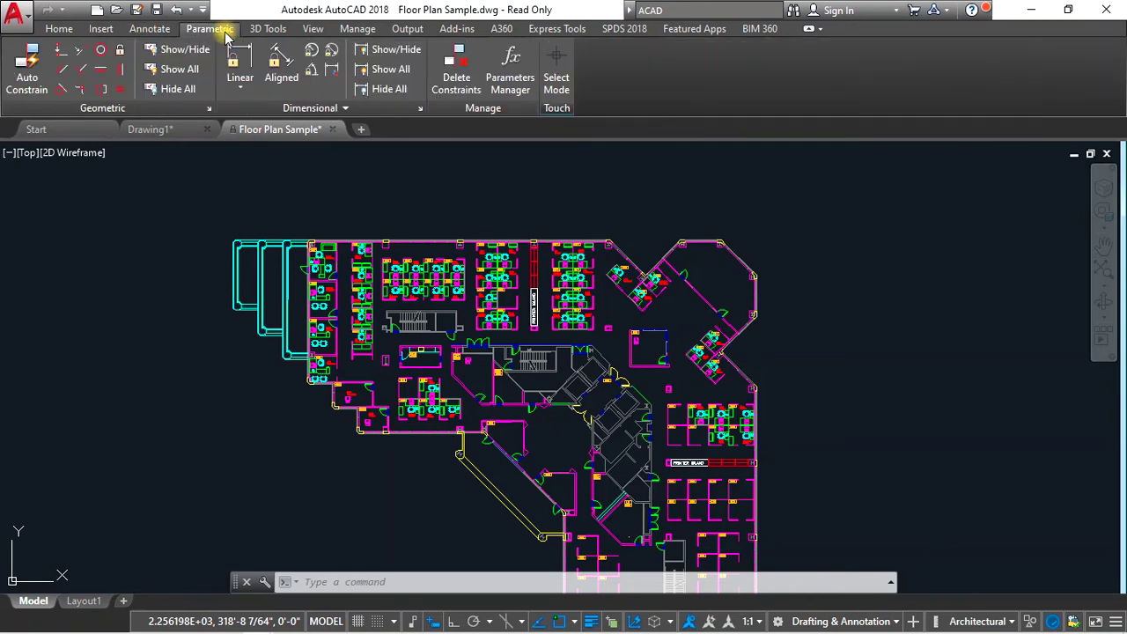
{"action": "left_click", "coordinate": [66, 28]}
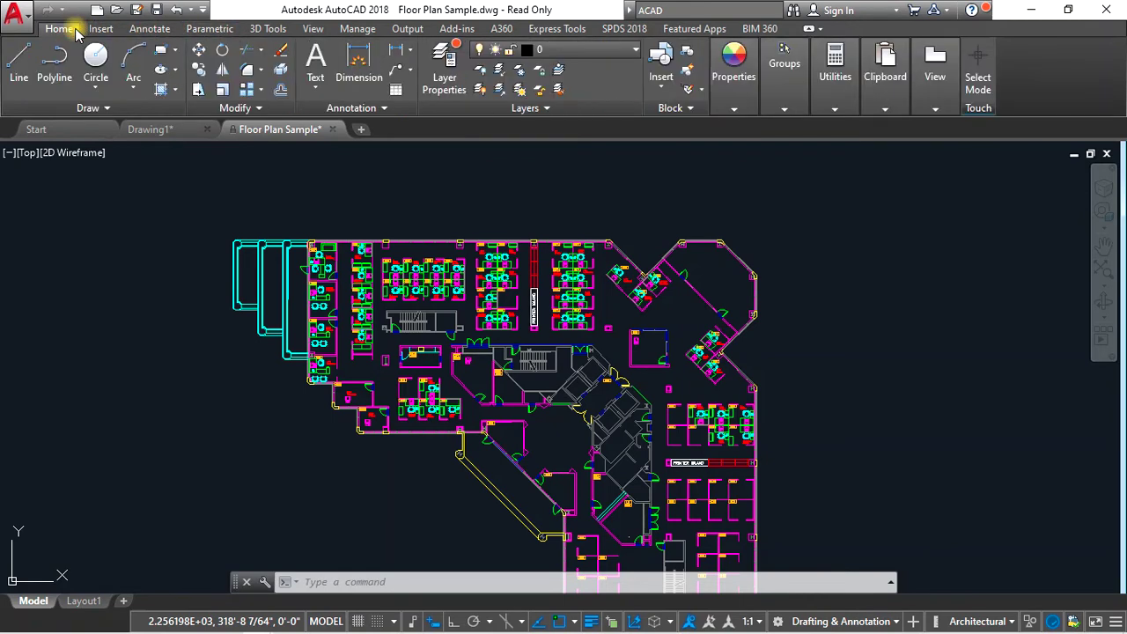
Expand the Draw, Modify, Annotation and Layers panel slide-outs on the Home tab.
{"action": "left_click", "coordinate": [91, 106]}
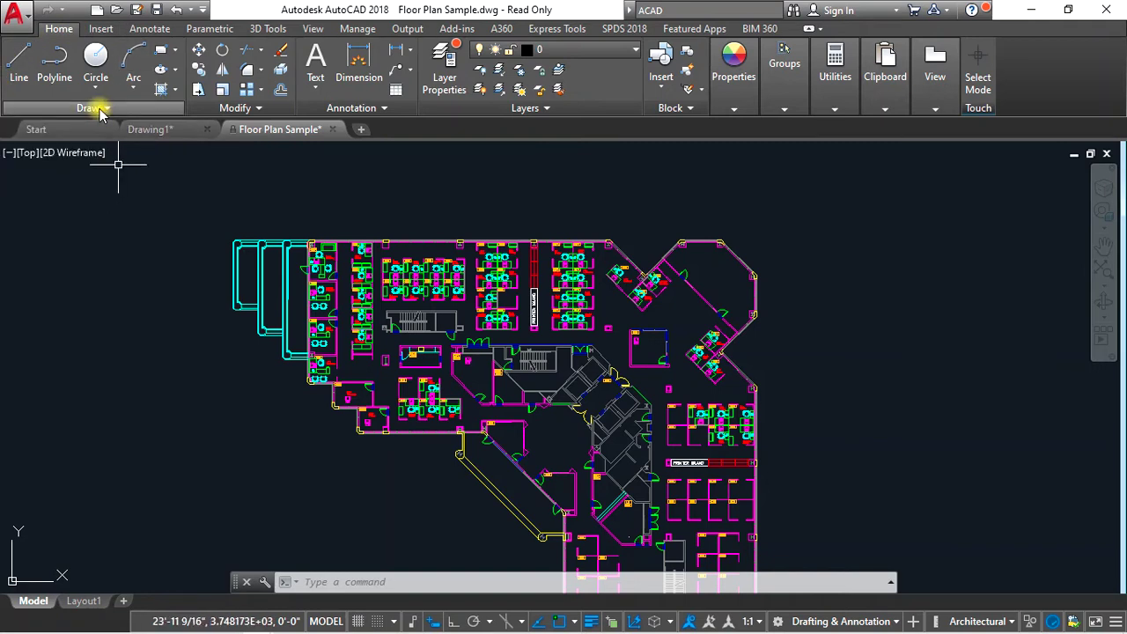
{"action": "left_click", "coordinate": [91, 107]}
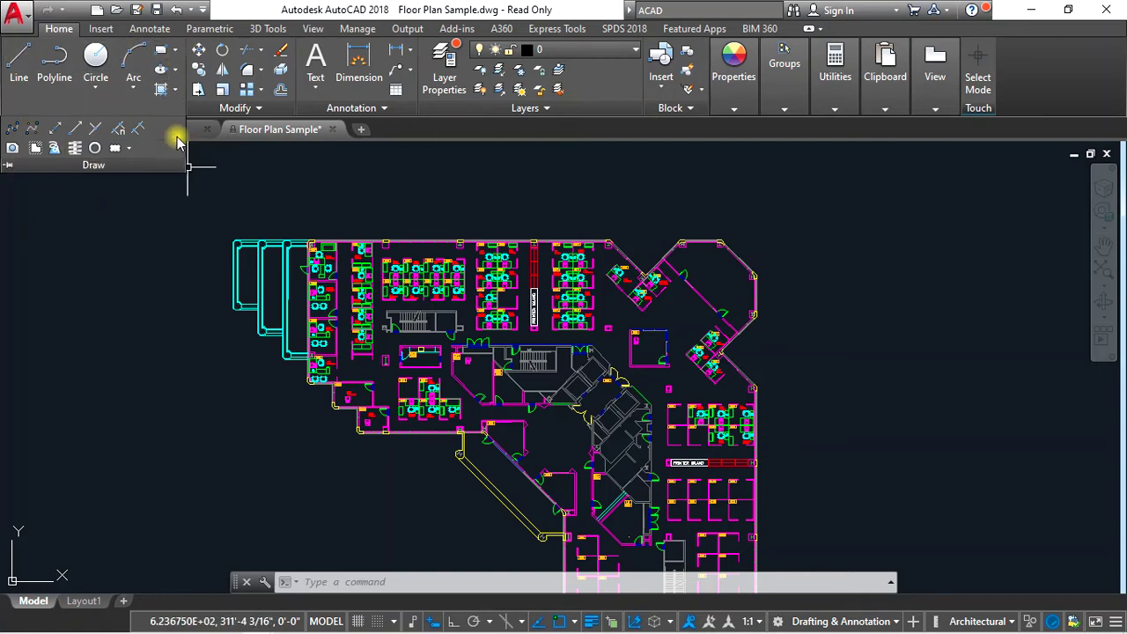
{"action": "left_click", "coordinate": [222, 107]}
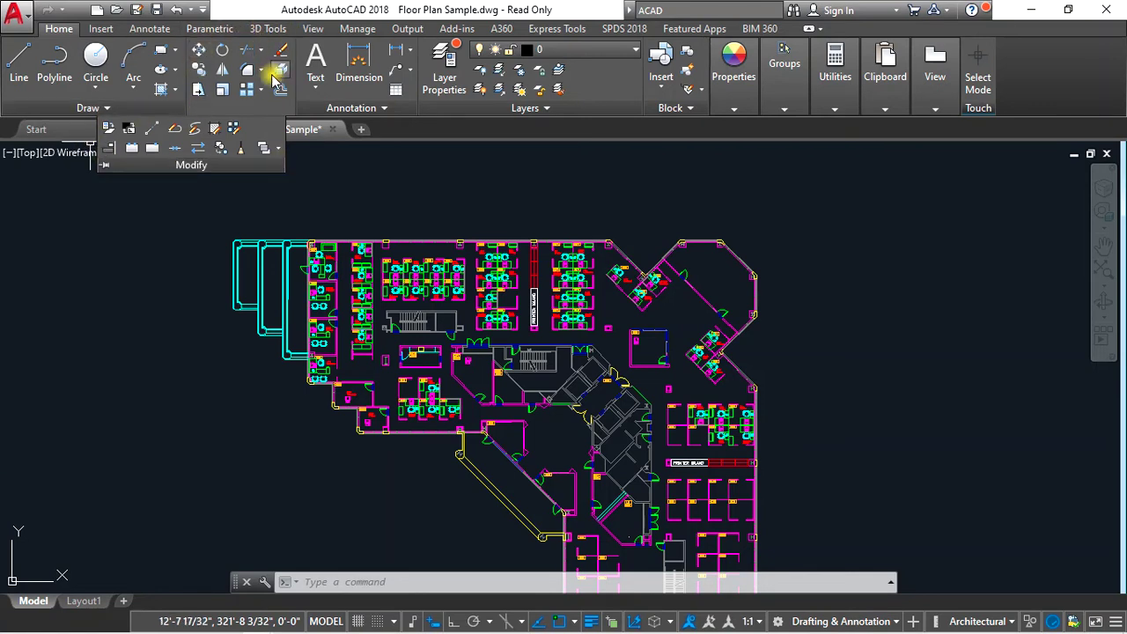
{"action": "left_click", "coordinate": [176, 108]}
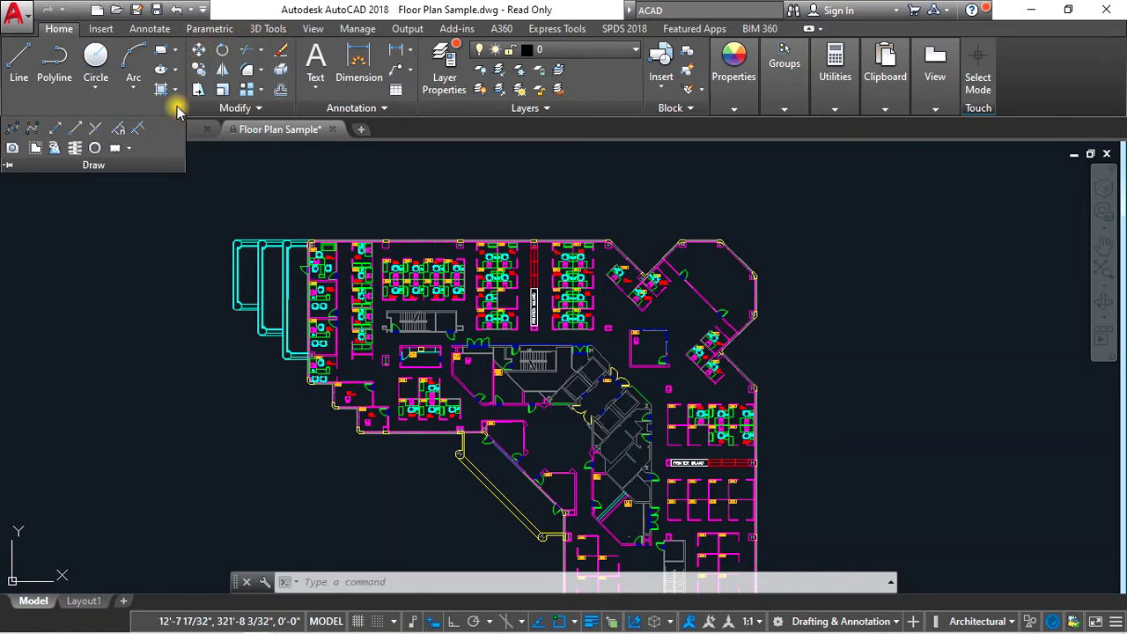
{"action": "left_click", "coordinate": [356, 107]}
{"action": "left_click", "coordinate": [501, 118]}
{"action": "mouse_move", "coordinate": [885, 77]}
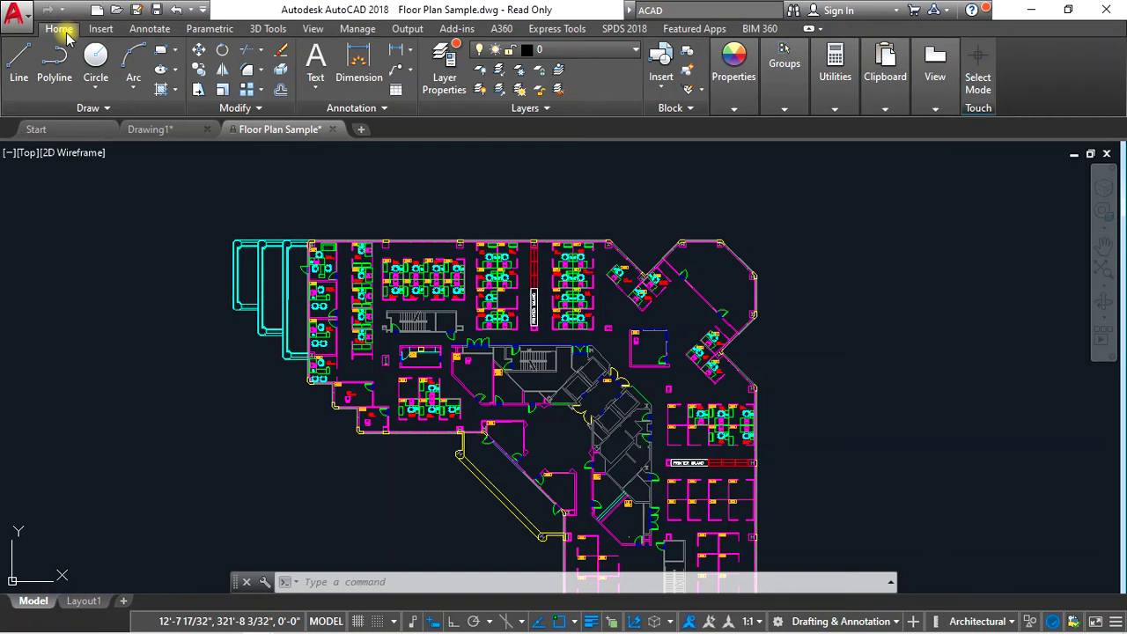
On the Insert tab, expand the Block, Block Definition and Reference panel slide-outs.
{"action": "left_click", "coordinate": [95, 29]}
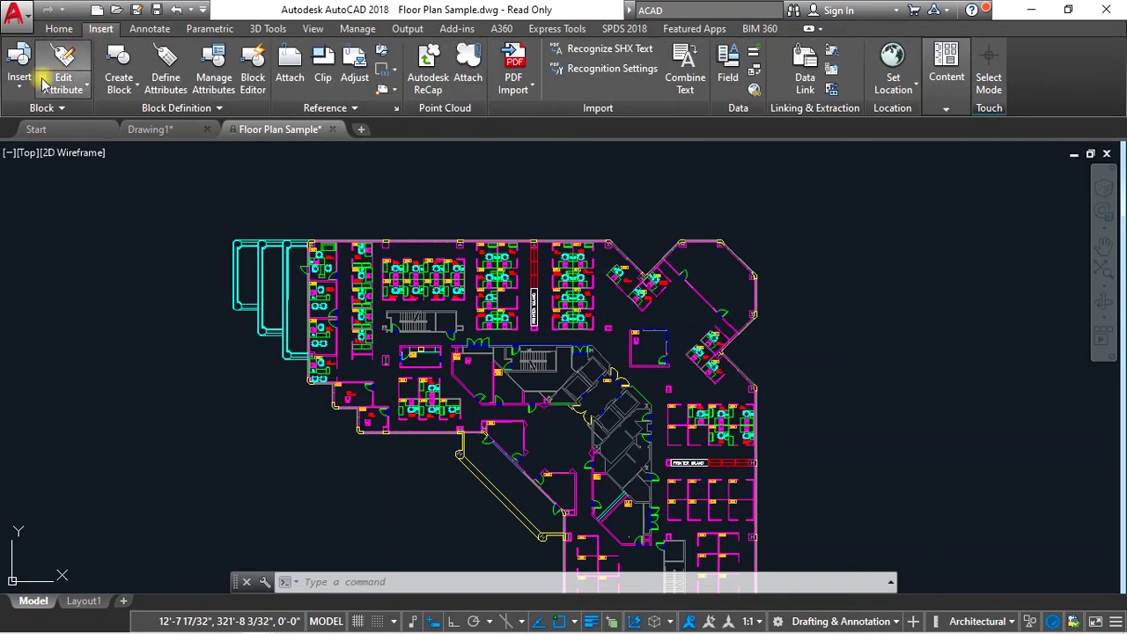
{"action": "left_click", "coordinate": [41, 107]}
{"action": "left_click", "coordinate": [153, 108]}
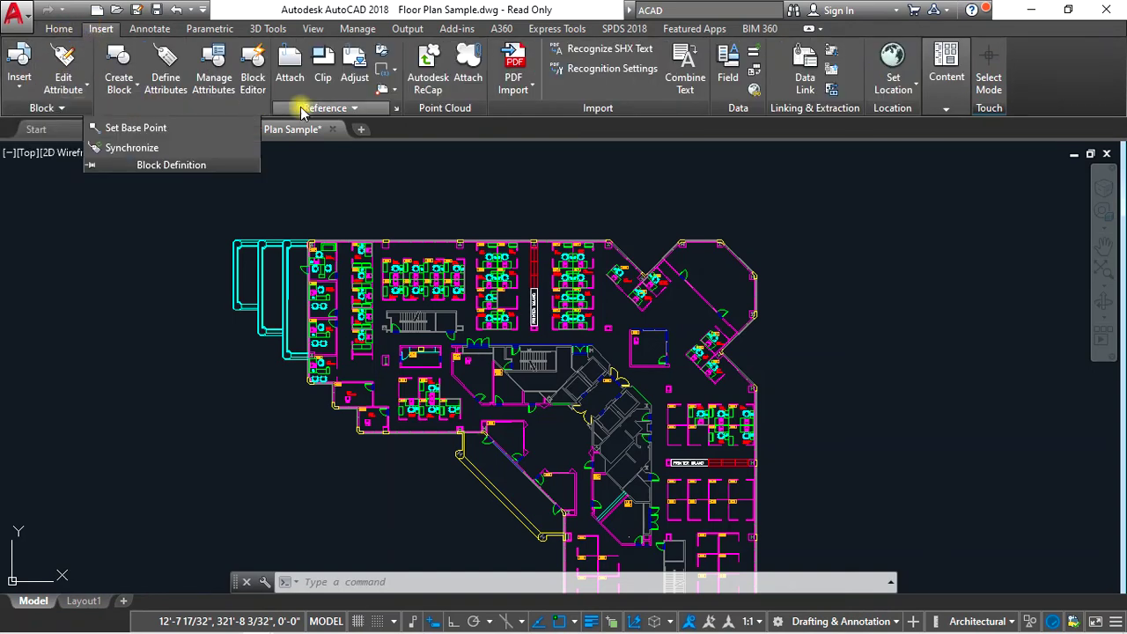
{"action": "left_click", "coordinate": [328, 107]}
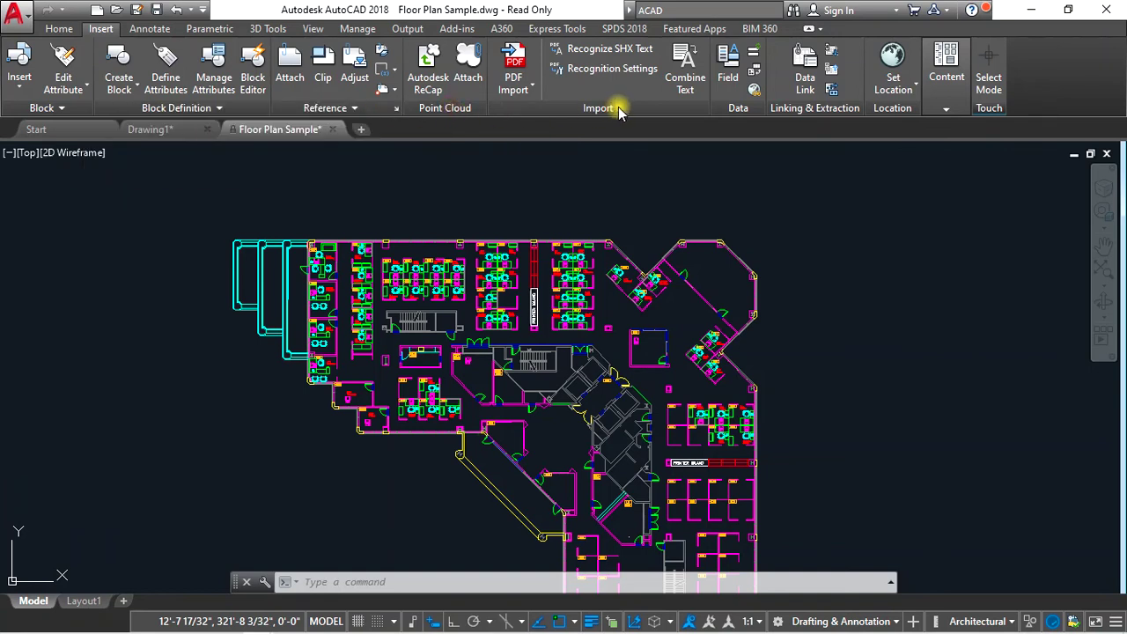
Tour the Annotate, Parametric, 3D Tools, View, Manage, Output, Add-ins and BIM 360 tabs.
{"action": "left_click", "coordinate": [148, 28]}
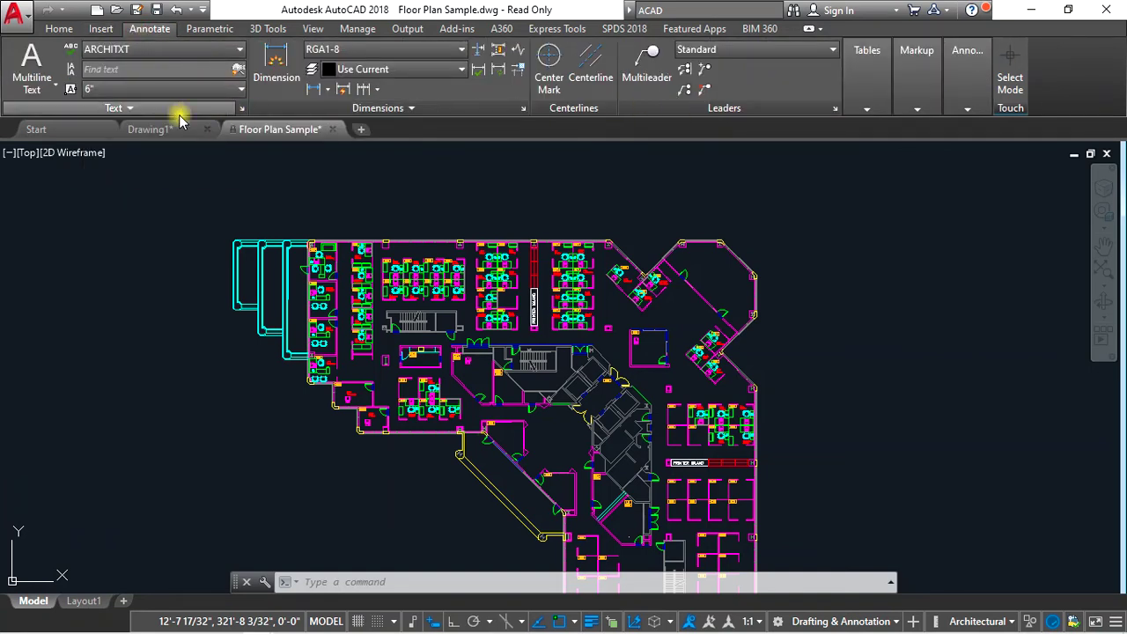
{"action": "left_click", "coordinate": [198, 28]}
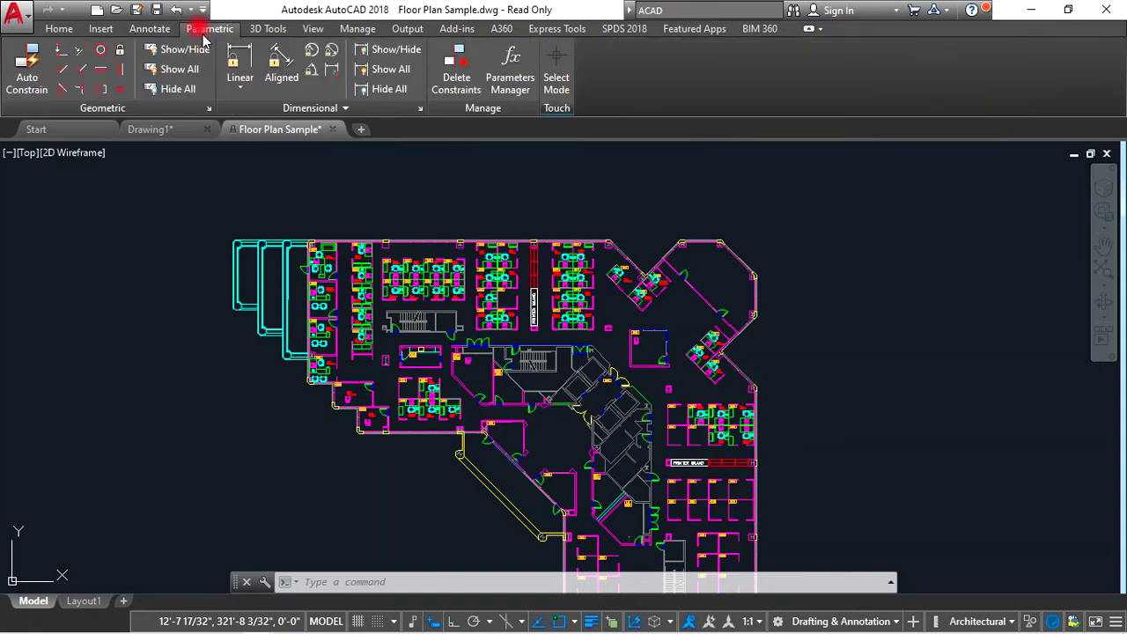
{"action": "left_click", "coordinate": [267, 28]}
{"action": "left_click", "coordinate": [313, 28]}
{"action": "left_click", "coordinate": [365, 29]}
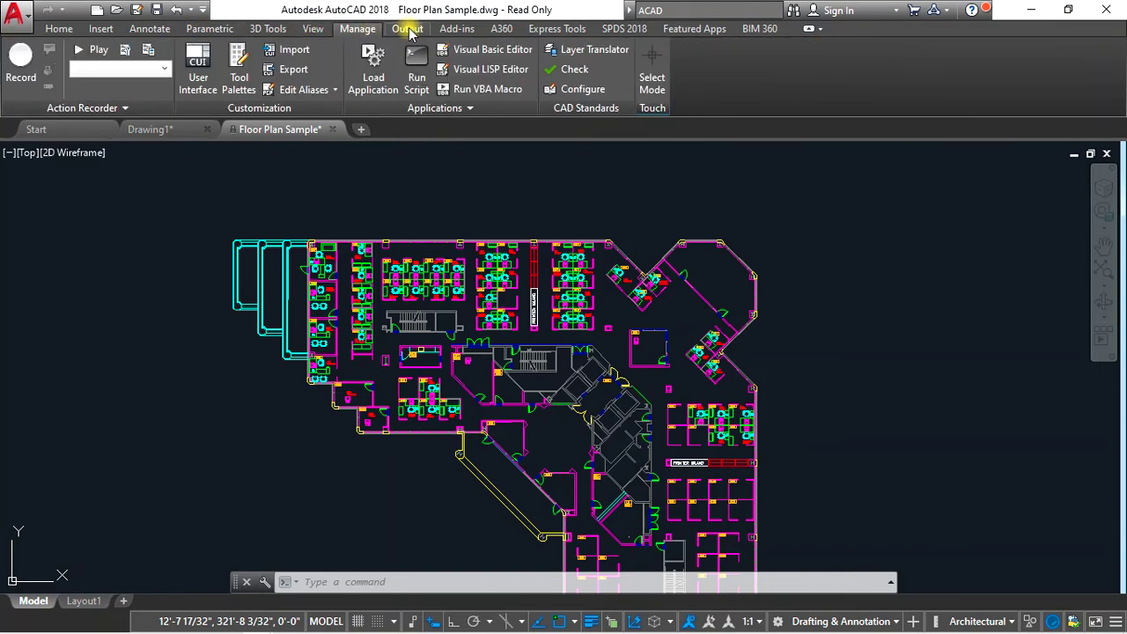
{"action": "left_click", "coordinate": [408, 29]}
{"action": "left_click", "coordinate": [457, 28]}
{"action": "left_click", "coordinate": [59, 29]}
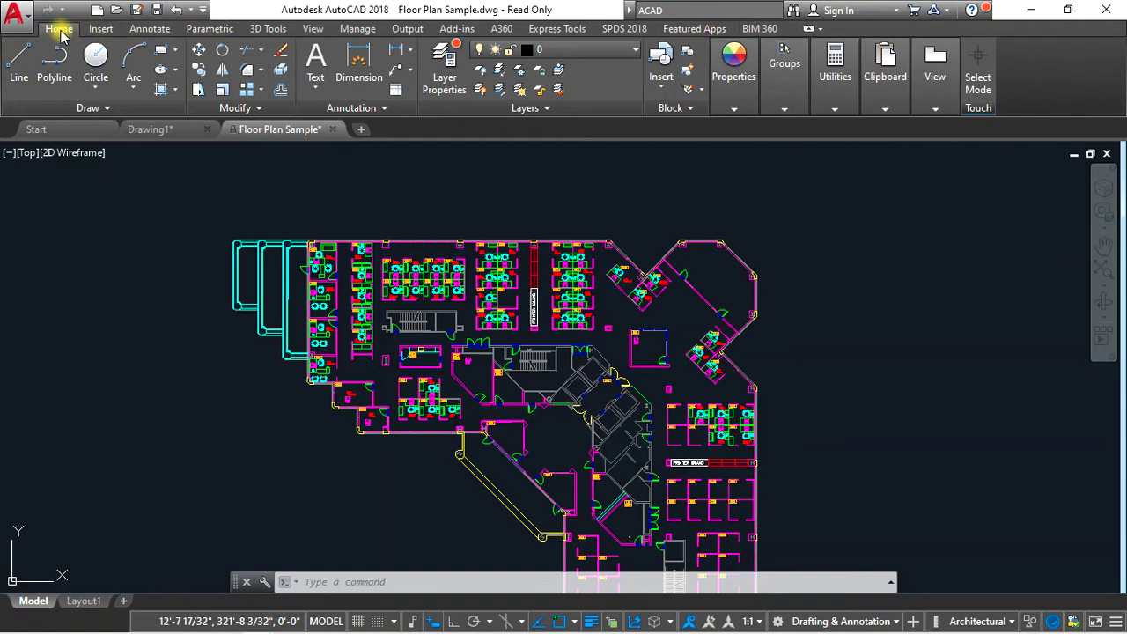
{"action": "left_click", "coordinate": [760, 32]}
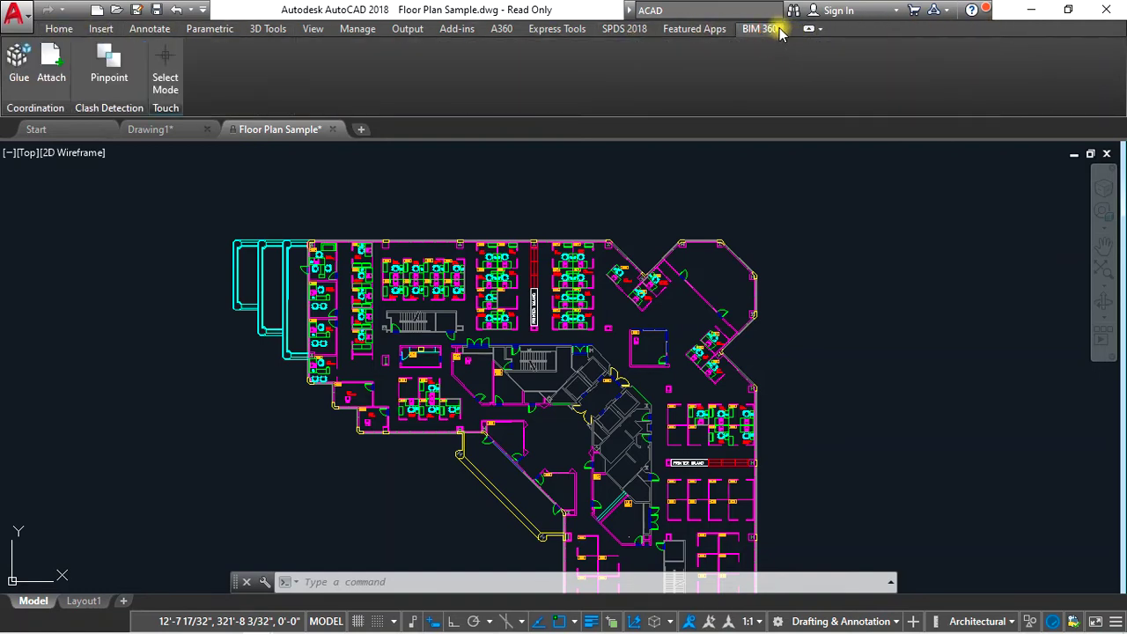
{"action": "left_click", "coordinate": [77, 31]}
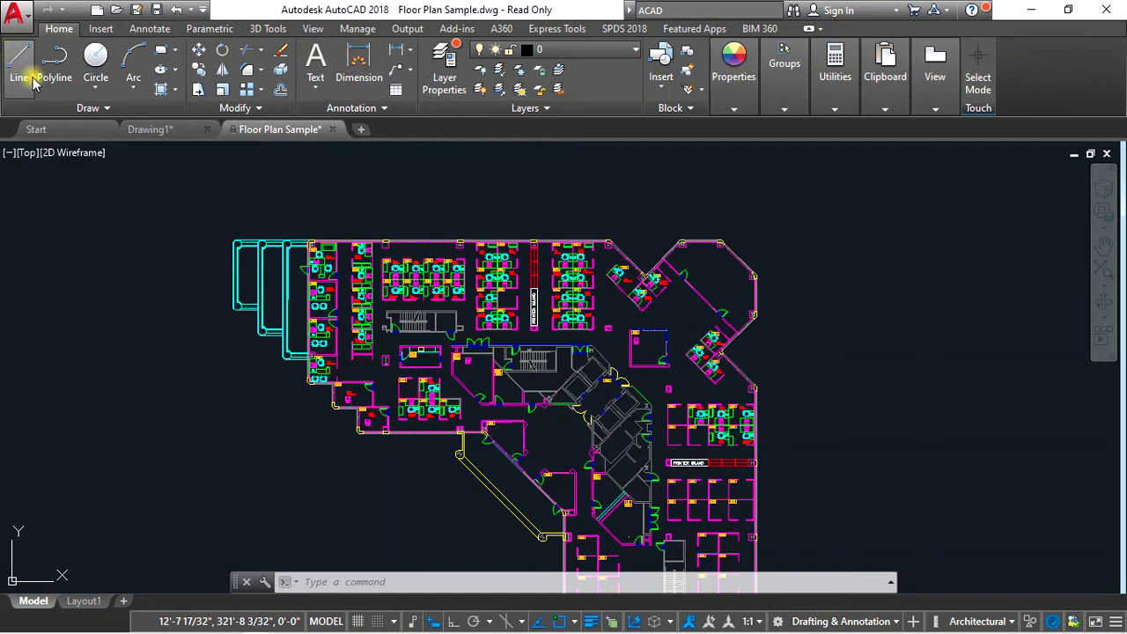
Hide and restore the Home tab via Show Tabs, then hide the A360 tab.
{"action": "right_click", "coordinate": [1030, 67]}
{"action": "mouse_move", "coordinate": [890, 116]}
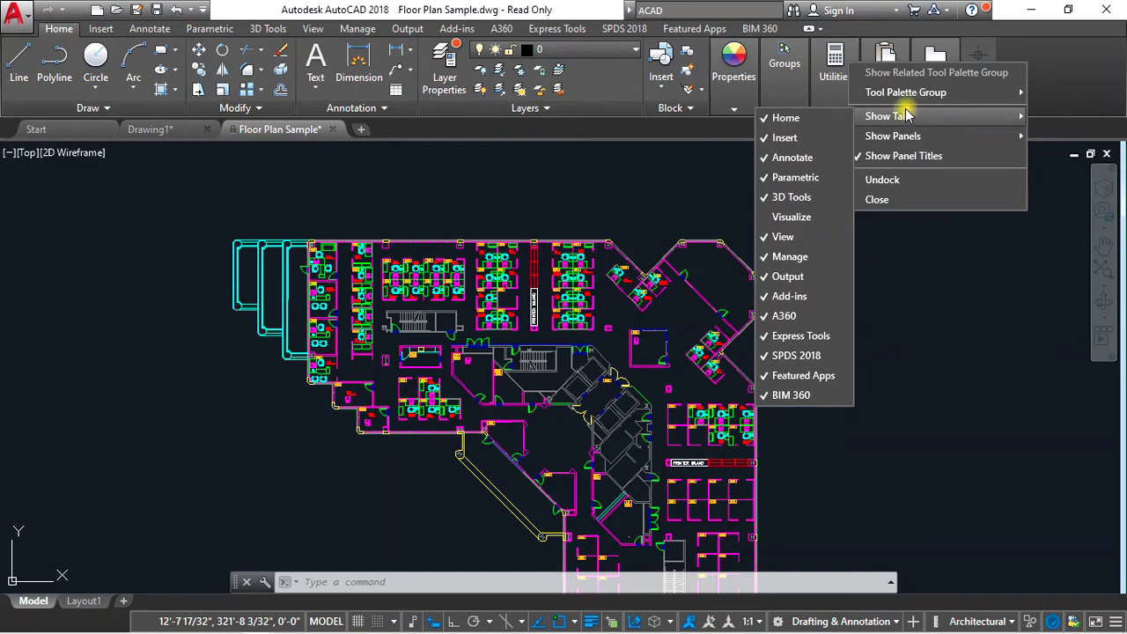
{"action": "left_click", "coordinate": [770, 127]}
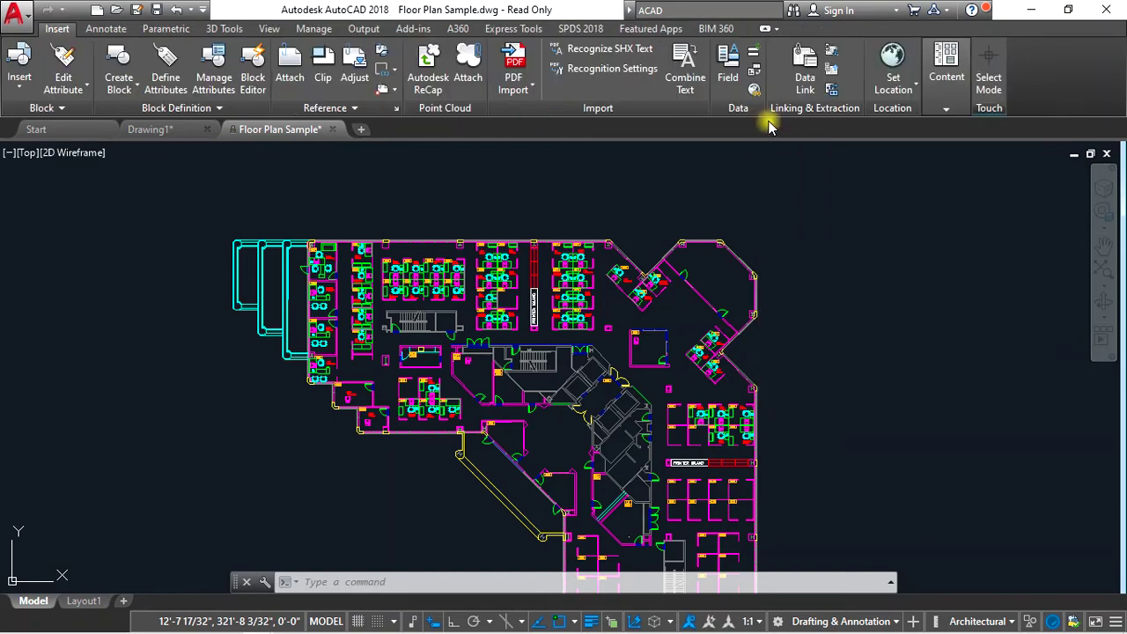
{"action": "right_click", "coordinate": [1064, 62]}
{"action": "mouse_move", "coordinate": [923, 111]}
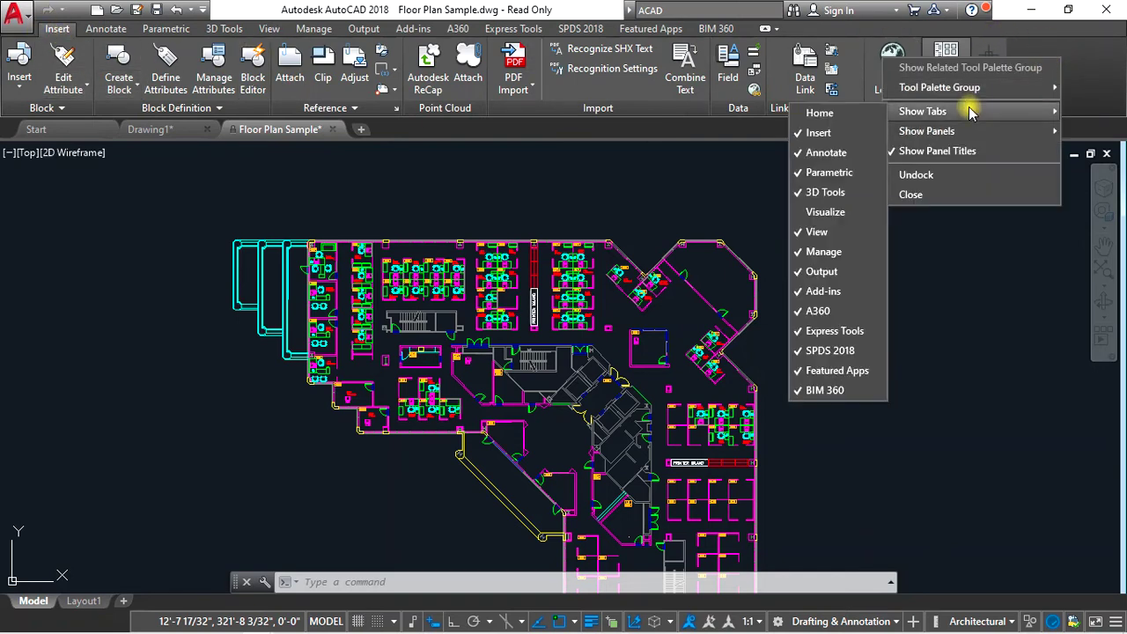
{"action": "left_click", "coordinate": [821, 114]}
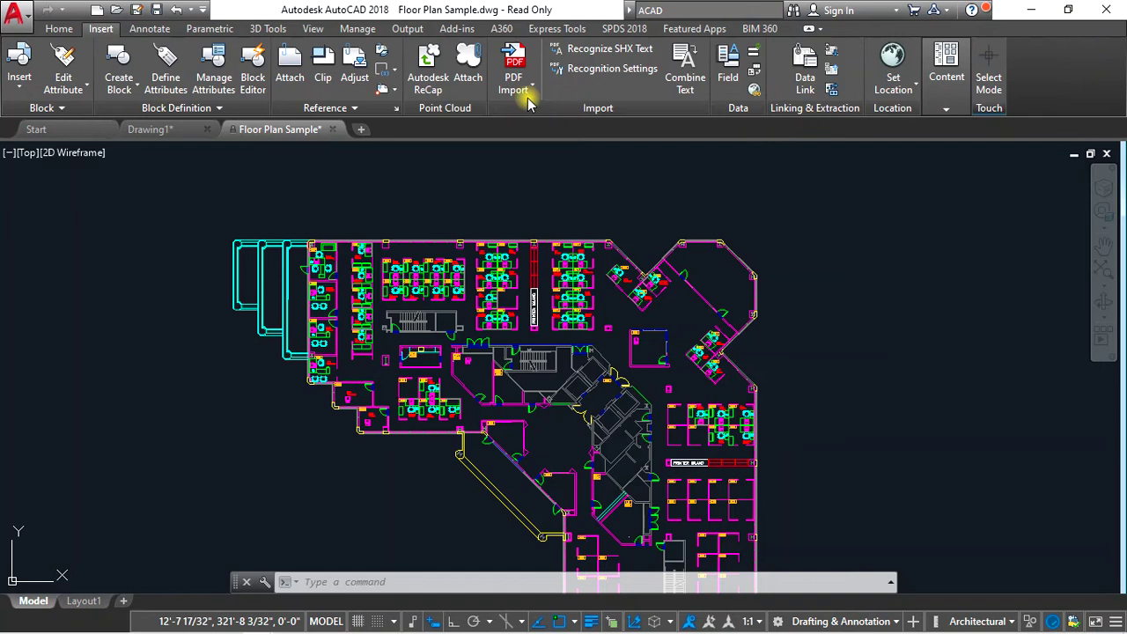
{"action": "right_click", "coordinate": [1082, 72]}
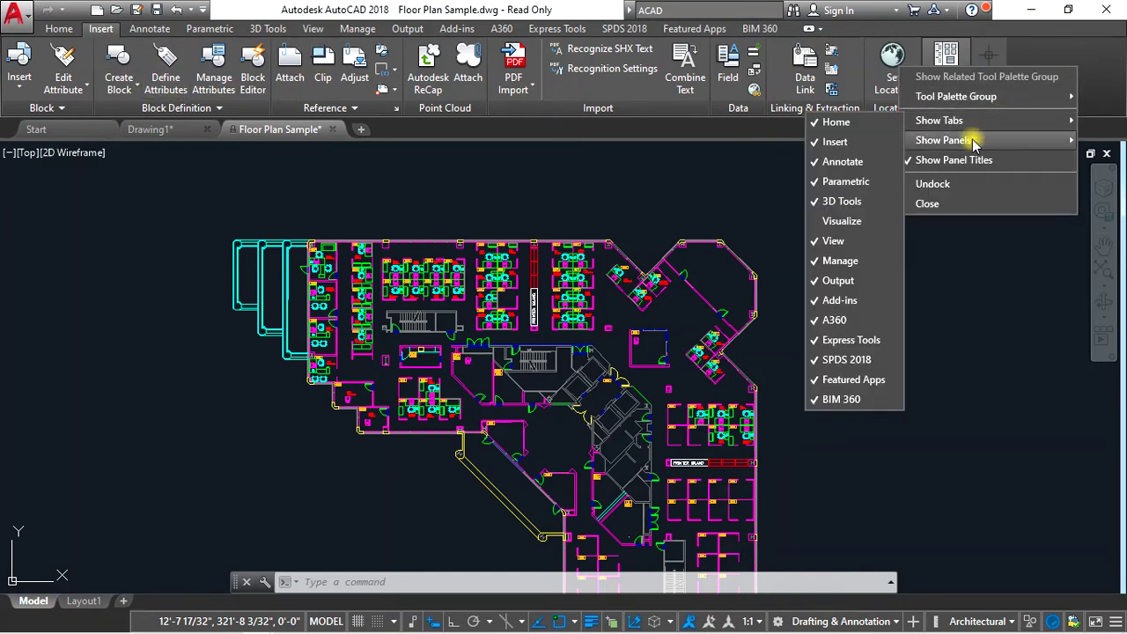
{"action": "mouse_move", "coordinate": [939, 120]}
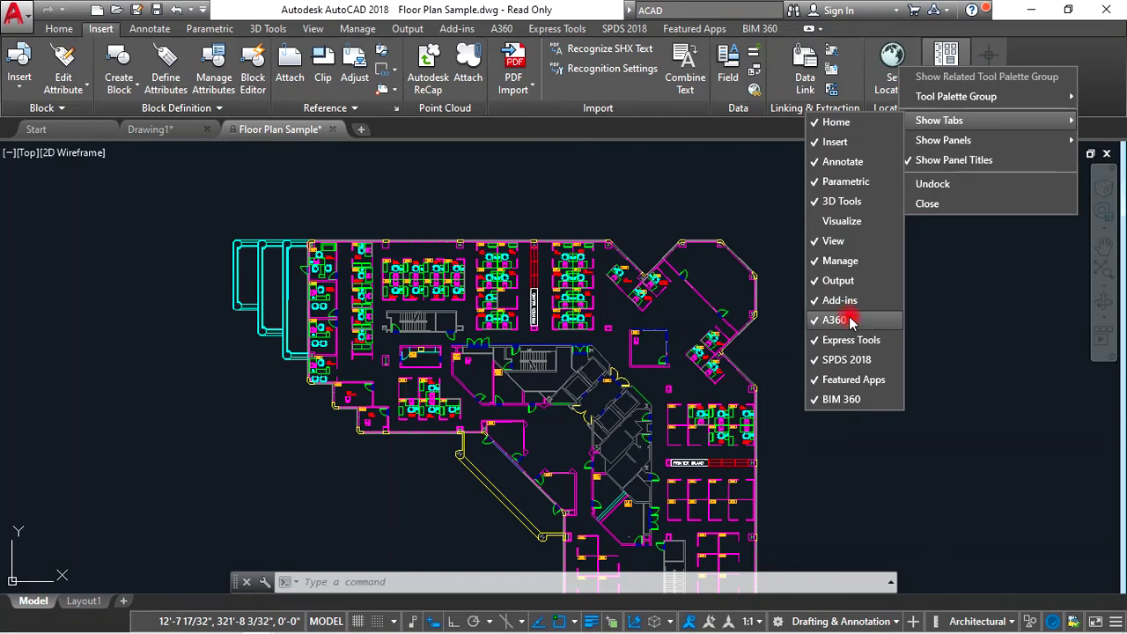
{"action": "left_click", "coordinate": [850, 323]}
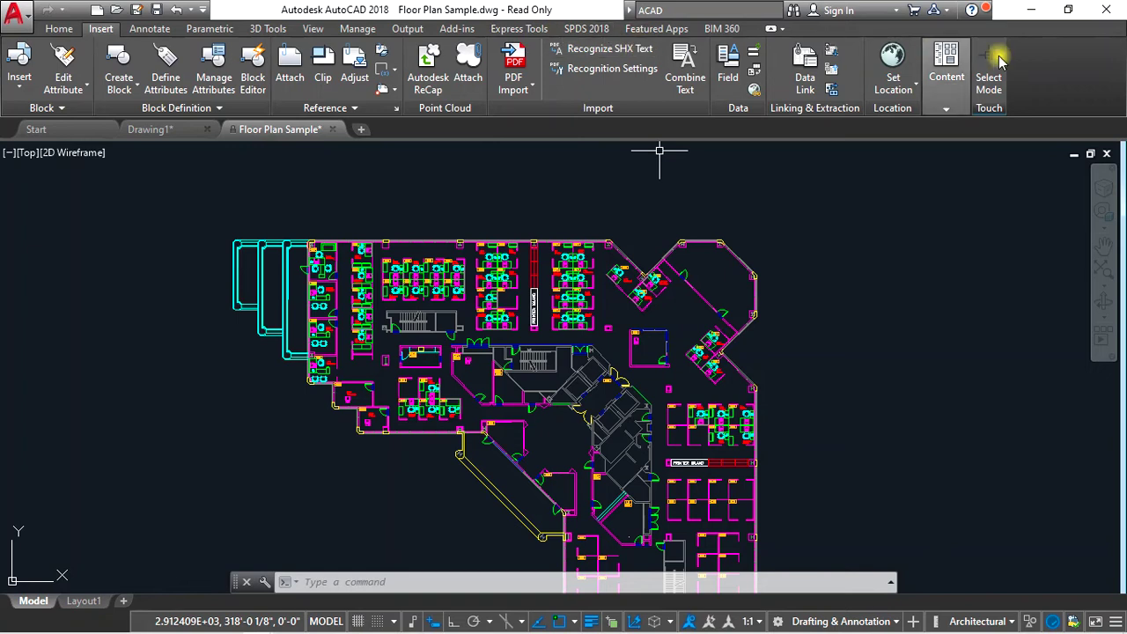
Re-enable the A360 tab, then uncheck Draw under Show Panels on the Home tab.
{"action": "right_click", "coordinate": [1085, 74]}
{"action": "mouse_move", "coordinate": [955, 127]}
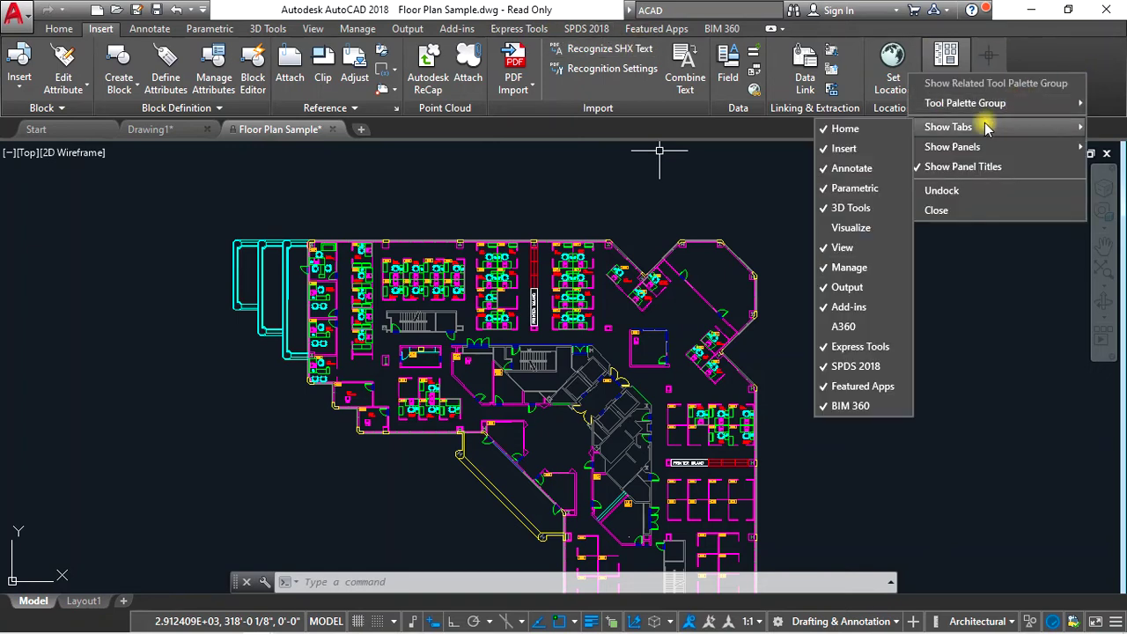
{"action": "left_click", "coordinate": [843, 326]}
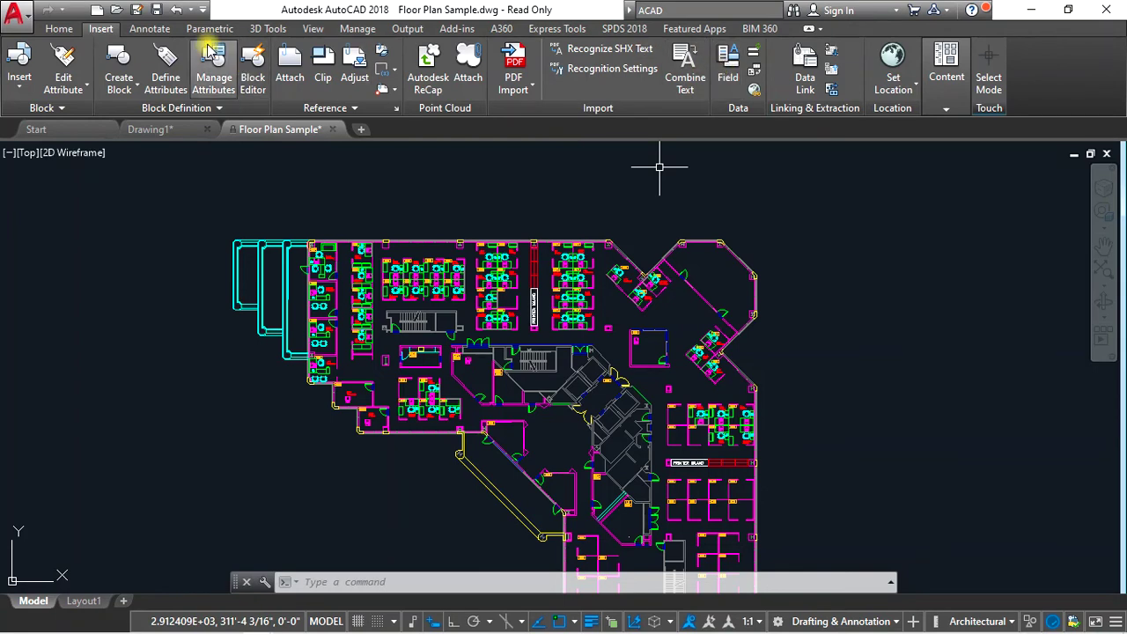
{"action": "left_click", "coordinate": [59, 29]}
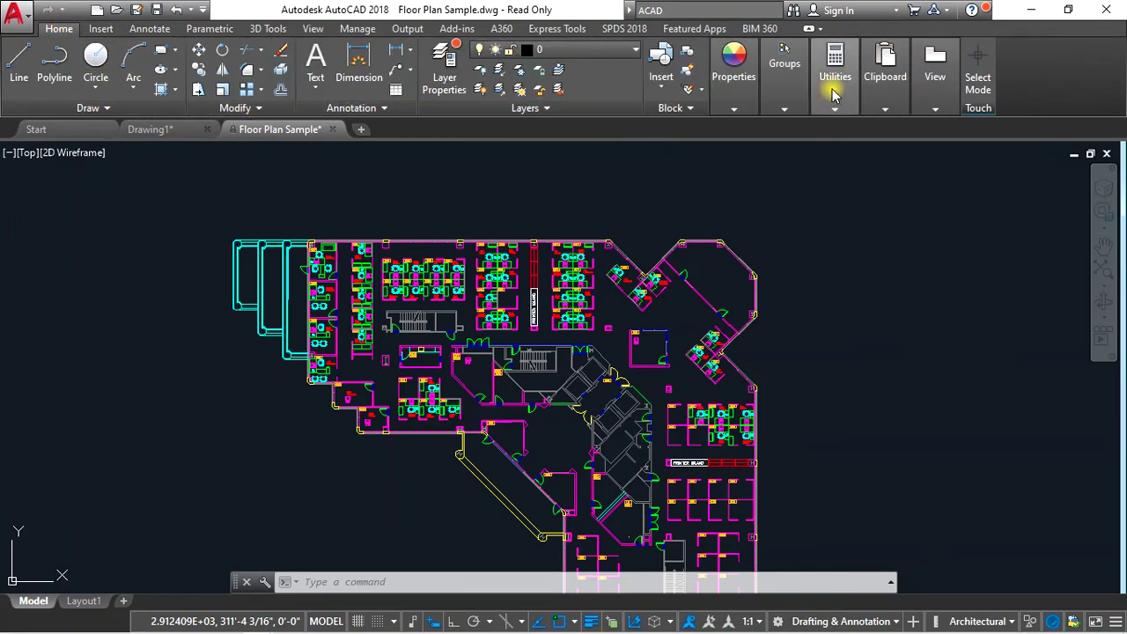
{"action": "left_click", "coordinate": [936, 71]}
{"action": "right_click", "coordinate": [1036, 83]}
{"action": "key", "text": "Escape"}
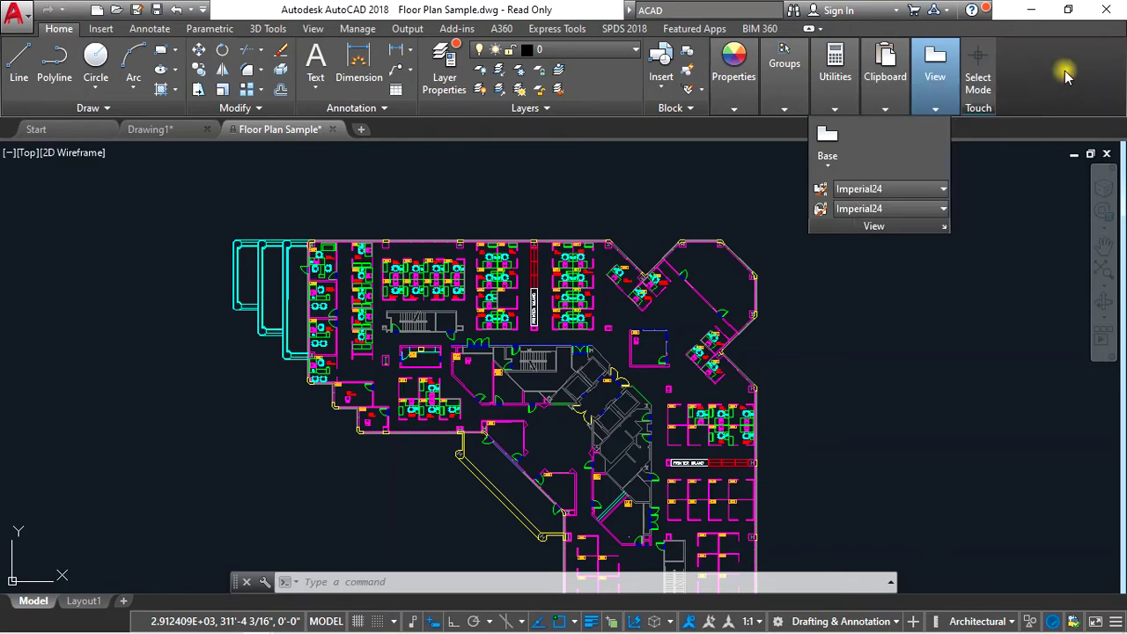
{"action": "right_click", "coordinate": [1062, 71]}
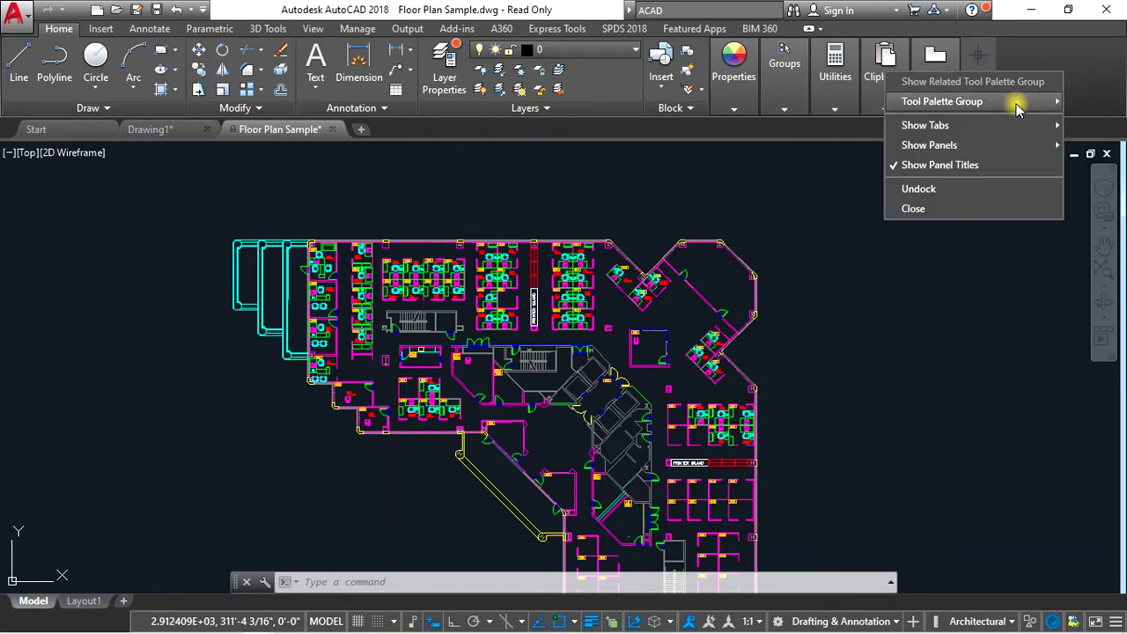
{"action": "mouse_move", "coordinate": [929, 146]}
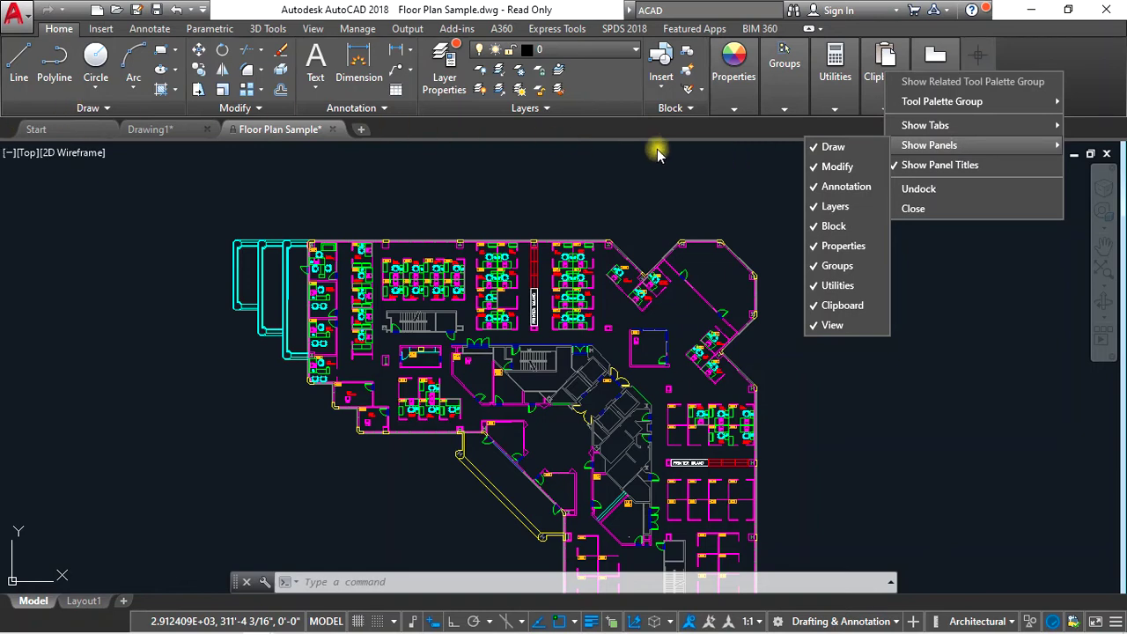
{"action": "left_click", "coordinate": [828, 150]}
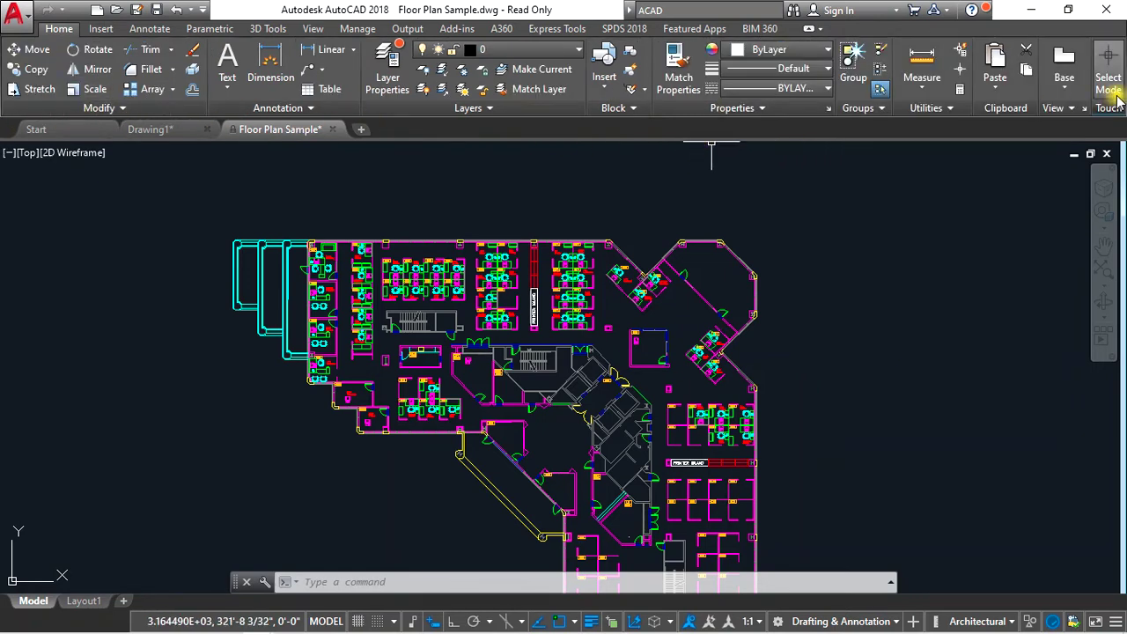
Re-check Draw under Show Panels so the Draw panel returns beside Modify and Annotation.
{"action": "right_click", "coordinate": [1117, 66]}
{"action": "mouse_move", "coordinate": [1004, 95]}
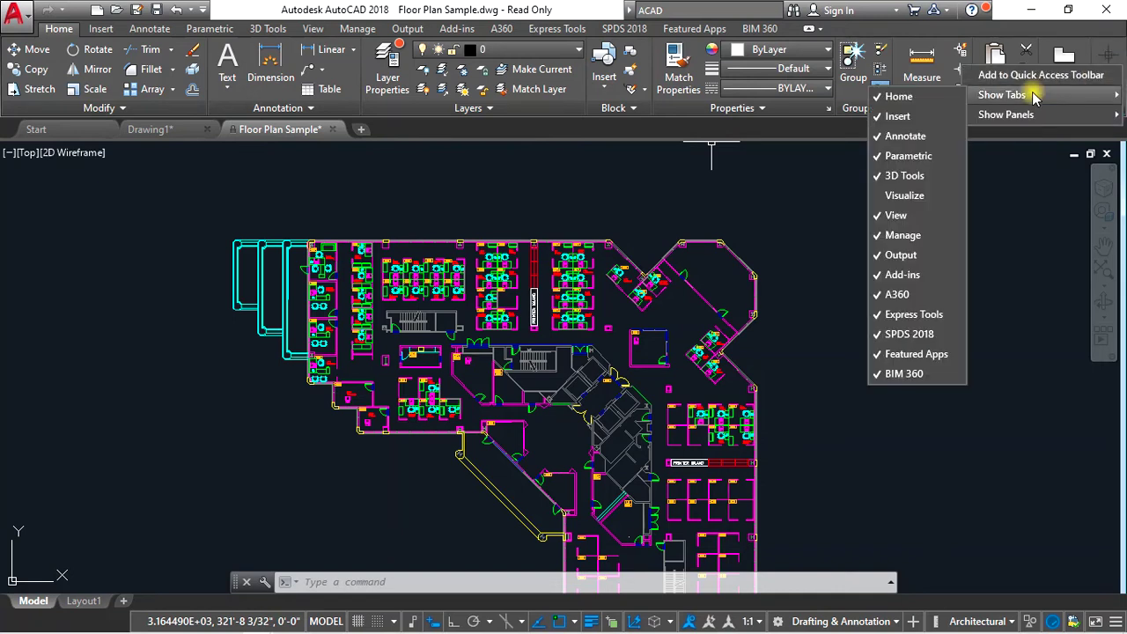
{"action": "mouse_move", "coordinate": [1006, 114]}
{"action": "left_click", "coordinate": [906, 116]}
{"action": "mouse_move", "coordinate": [835, 70]}
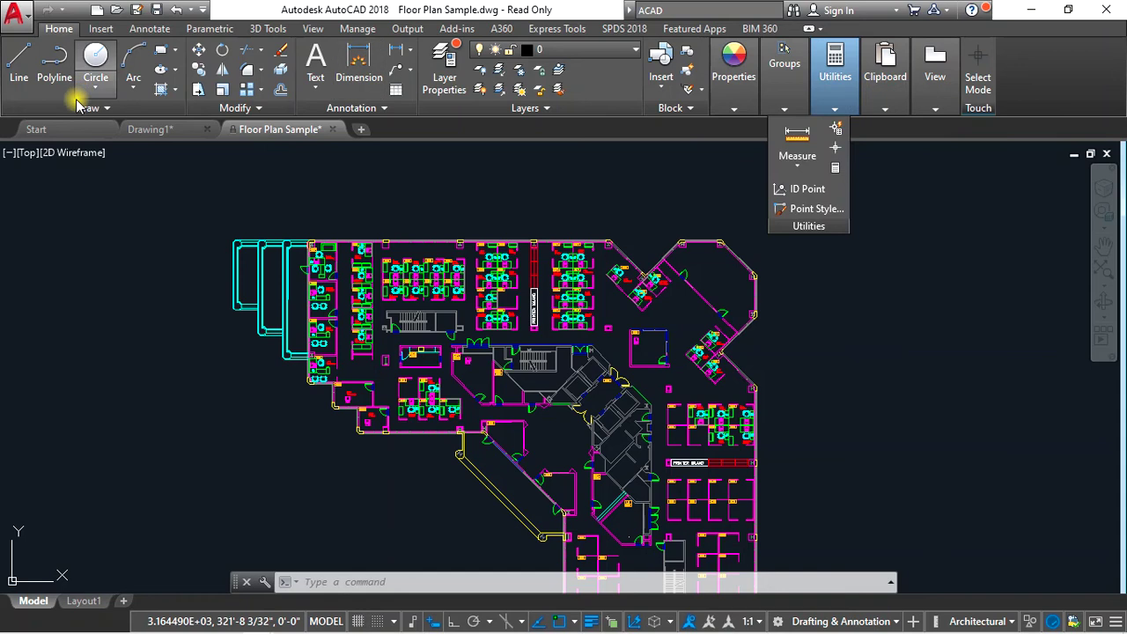
{"action": "right_click", "coordinate": [1077, 60]}
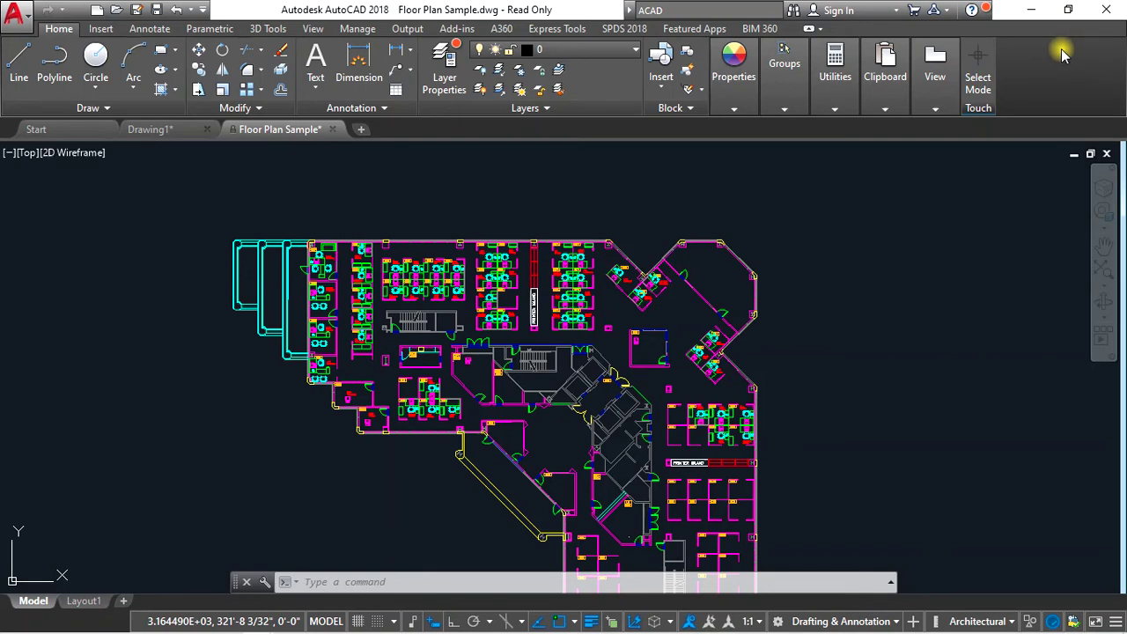
{"action": "left_click", "coordinate": [821, 29]}
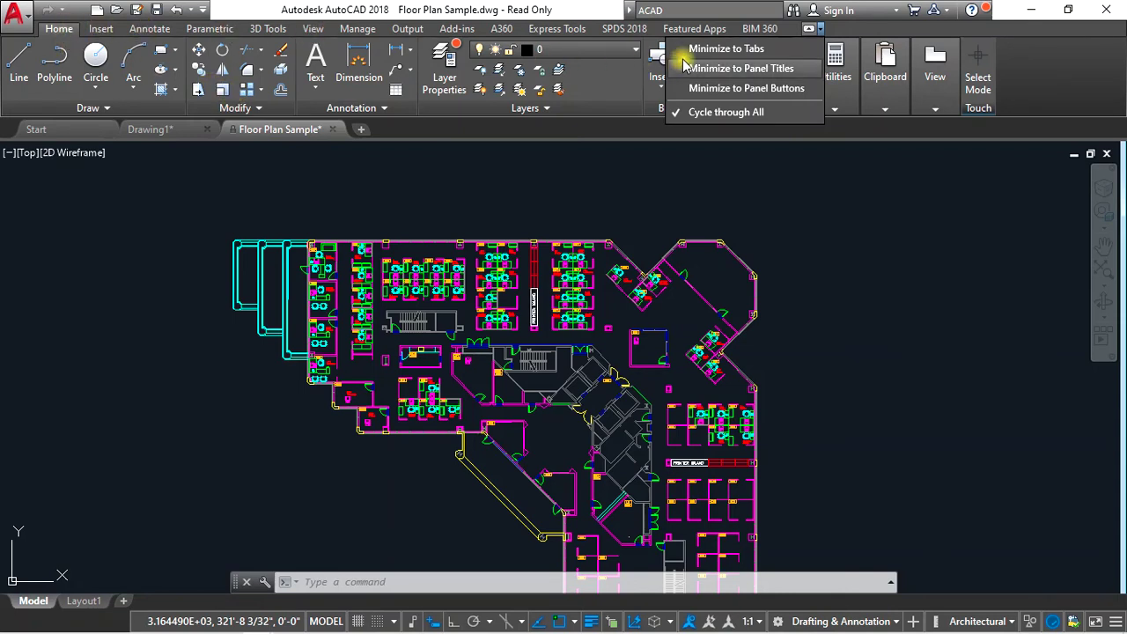
Set Minimize to Tabs, preview the Insert pop-up, then switch to Minimize to Panel Titles.
{"action": "left_click", "coordinate": [728, 51]}
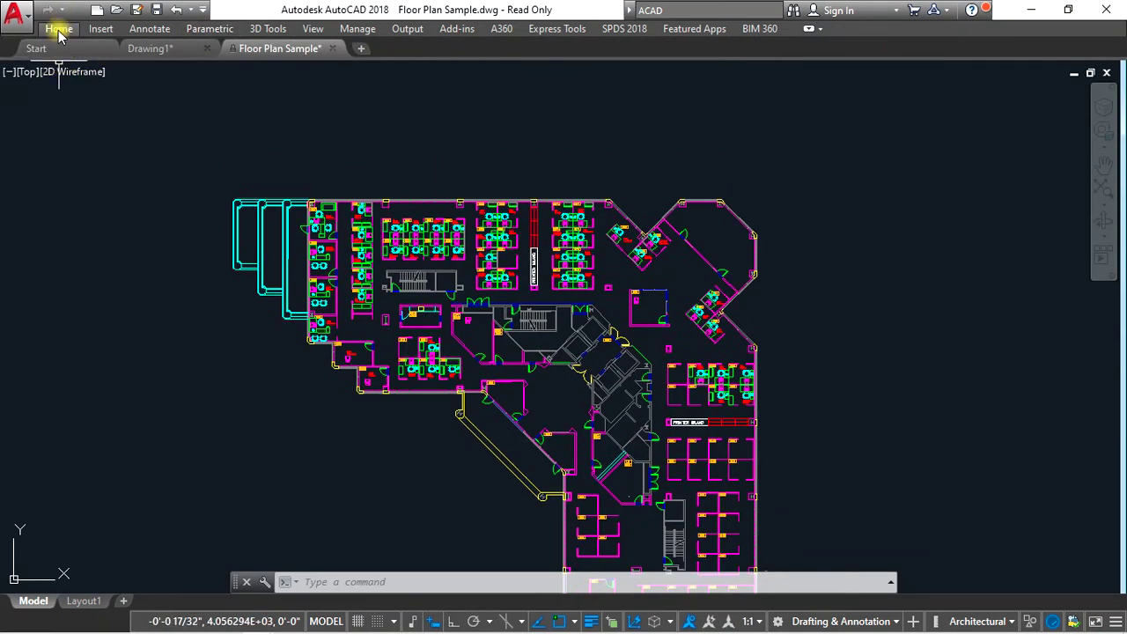
{"action": "left_click", "coordinate": [103, 30]}
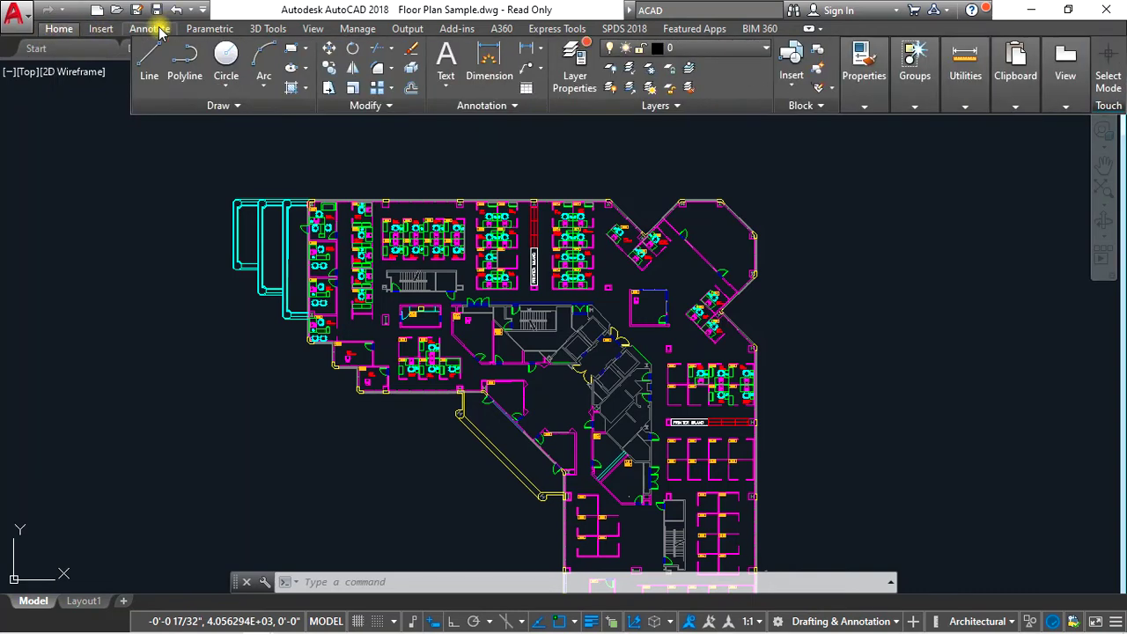
{"action": "left_click", "coordinate": [819, 29]}
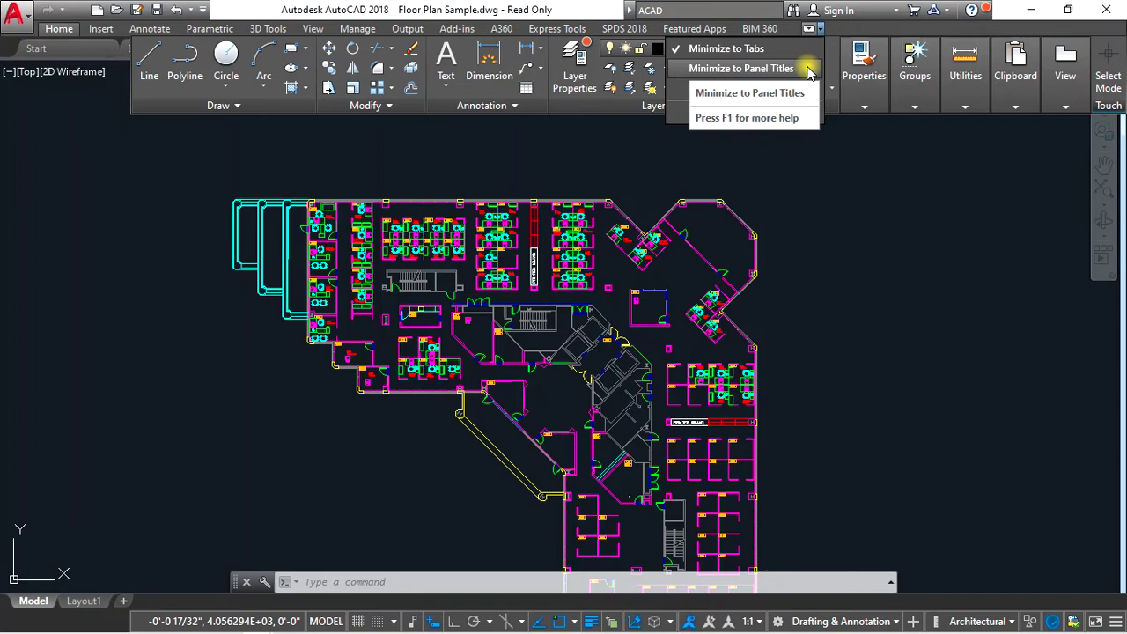
{"action": "left_click", "coordinate": [61, 32]}
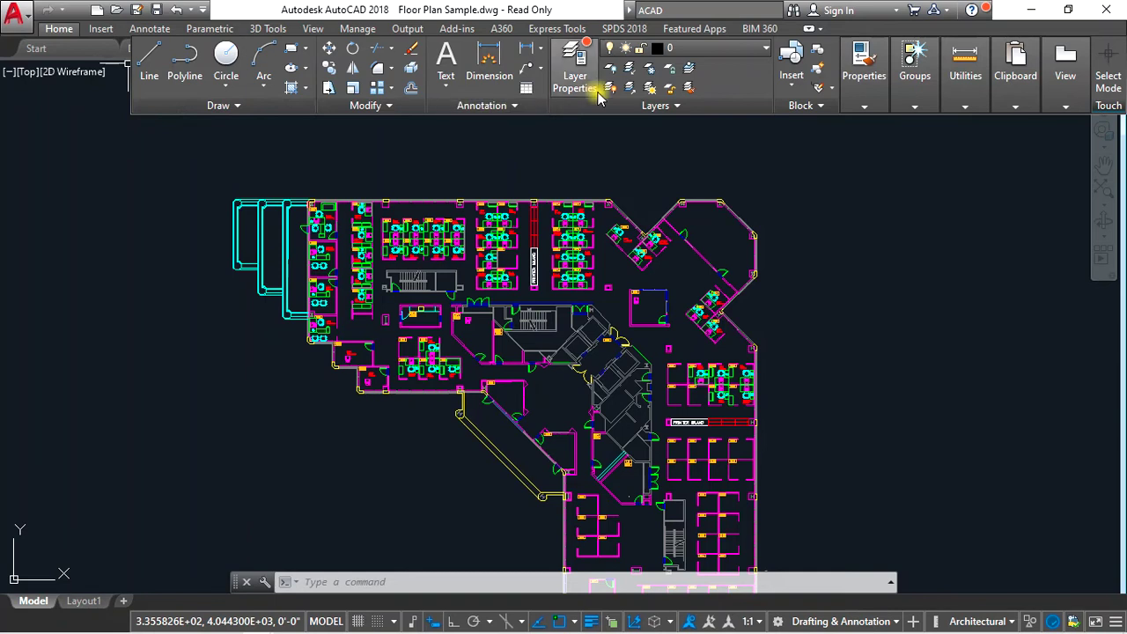
{"action": "left_click", "coordinate": [814, 29]}
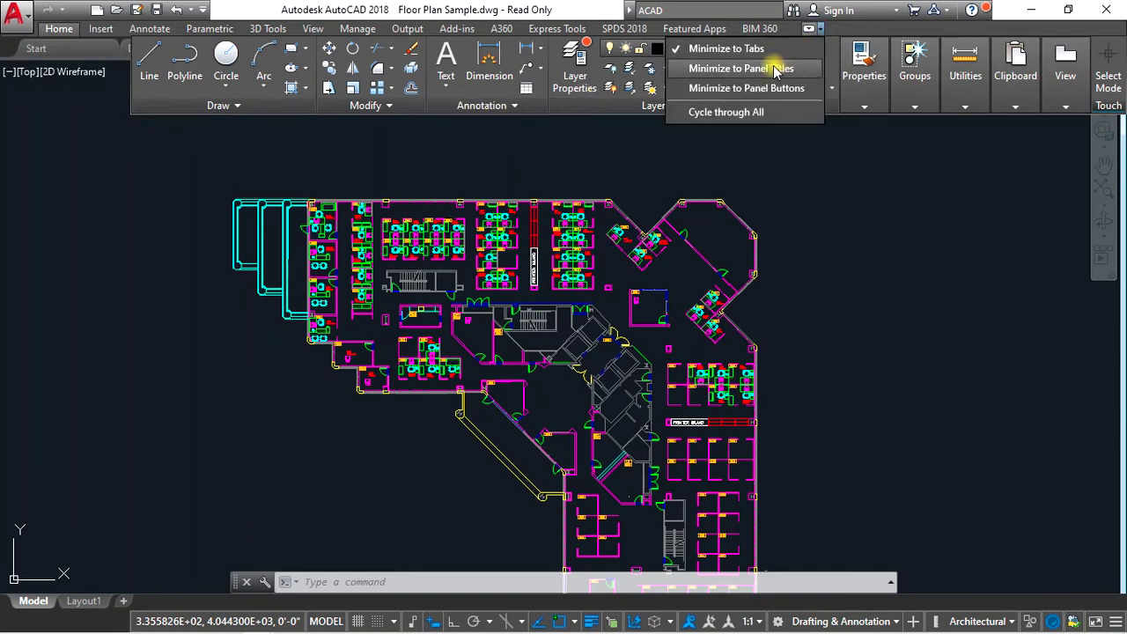
{"action": "left_click", "coordinate": [715, 70]}
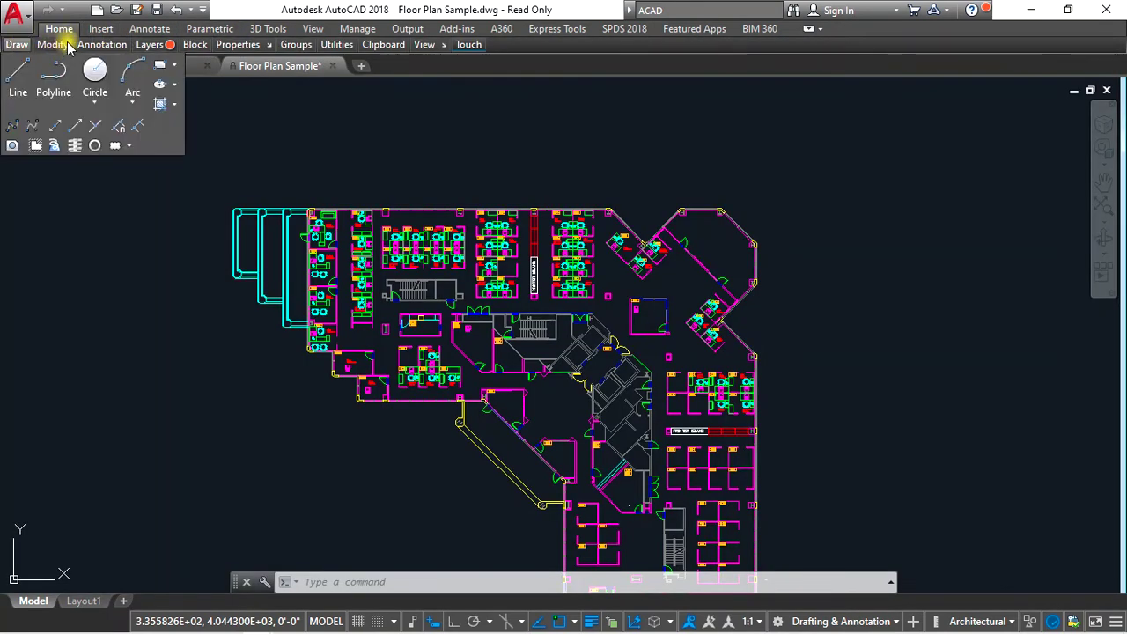
{"action": "mouse_move", "coordinate": [102, 45]}
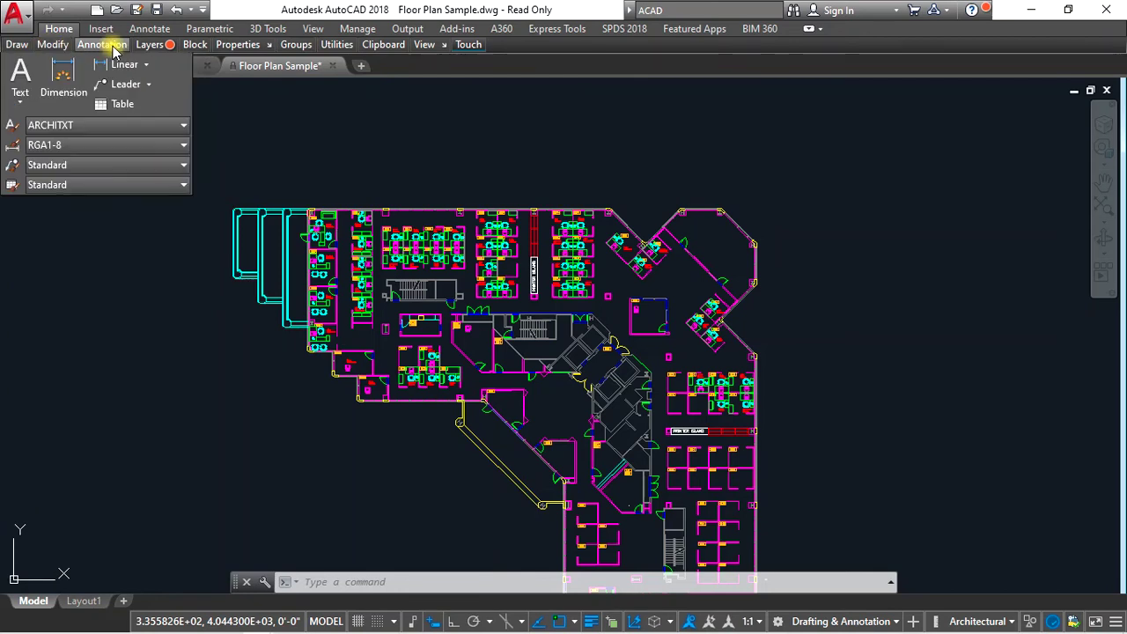
Browse Insert and Annotate panel titles, then switch to Minimize to Panel Buttons on Home.
{"action": "left_click", "coordinate": [102, 28]}
{"action": "mouse_move", "coordinate": [17, 44]}
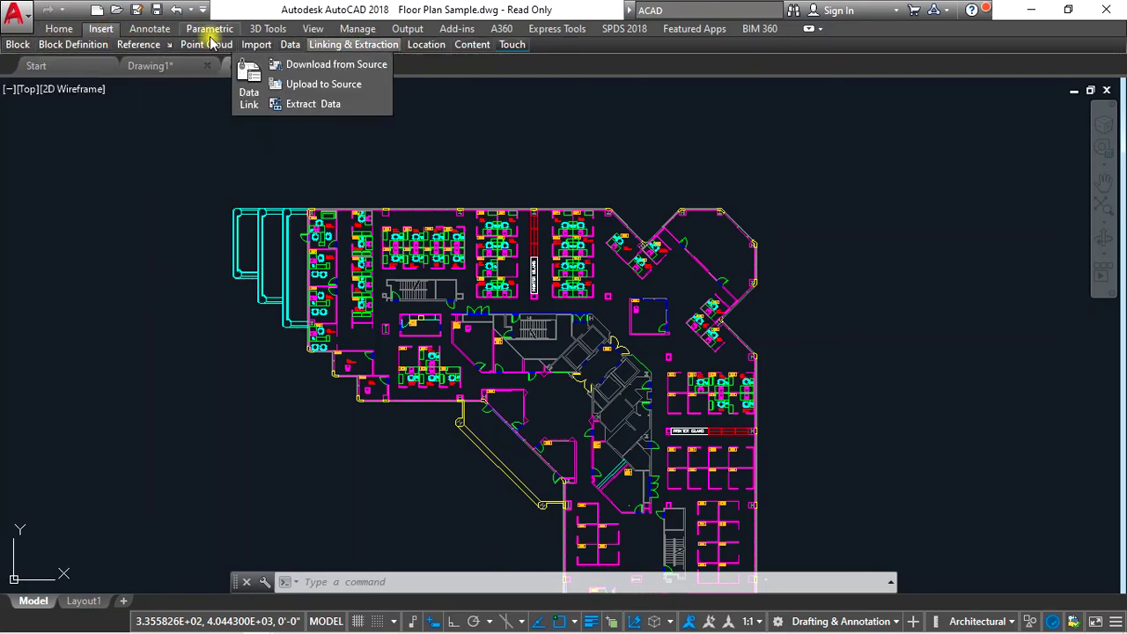
{"action": "left_click", "coordinate": [145, 34]}
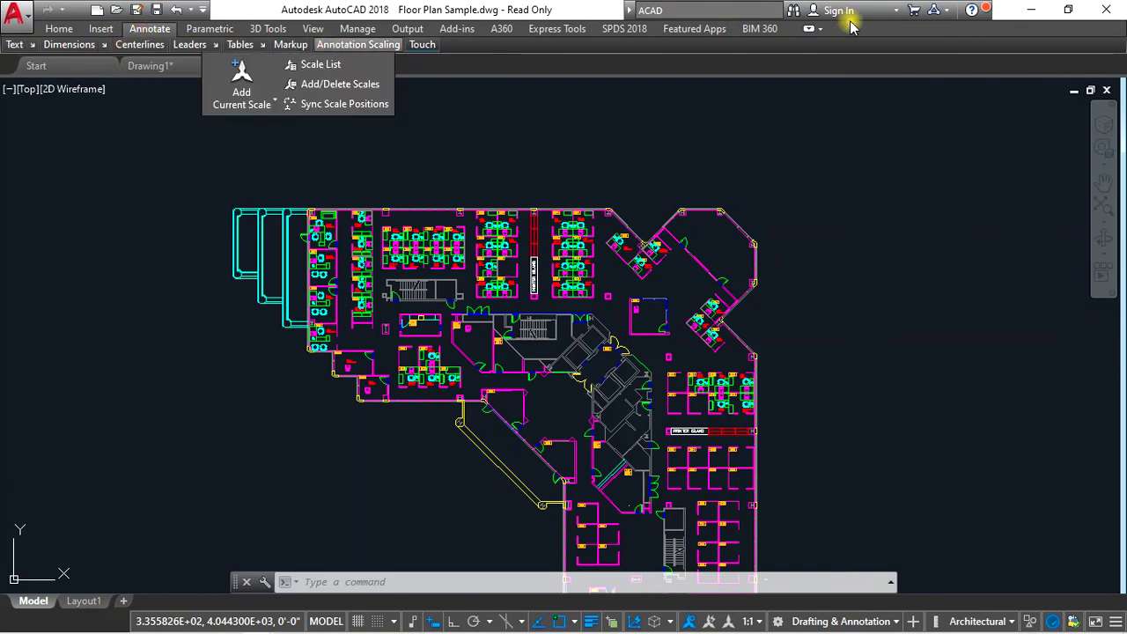
{"action": "left_click", "coordinate": [821, 29]}
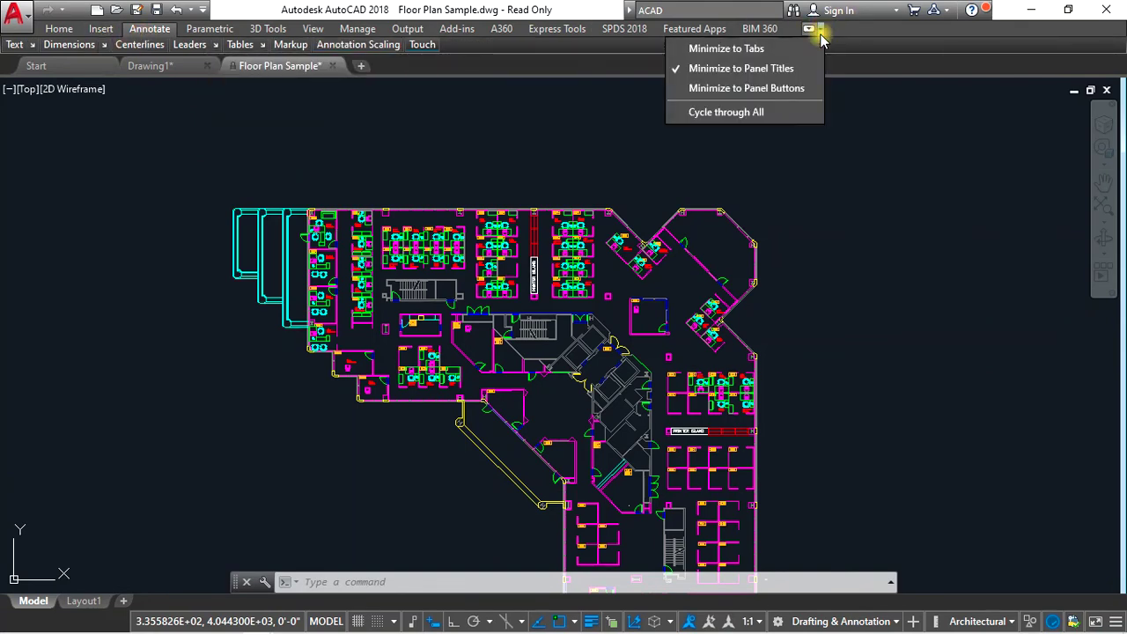
{"action": "left_click", "coordinate": [788, 89]}
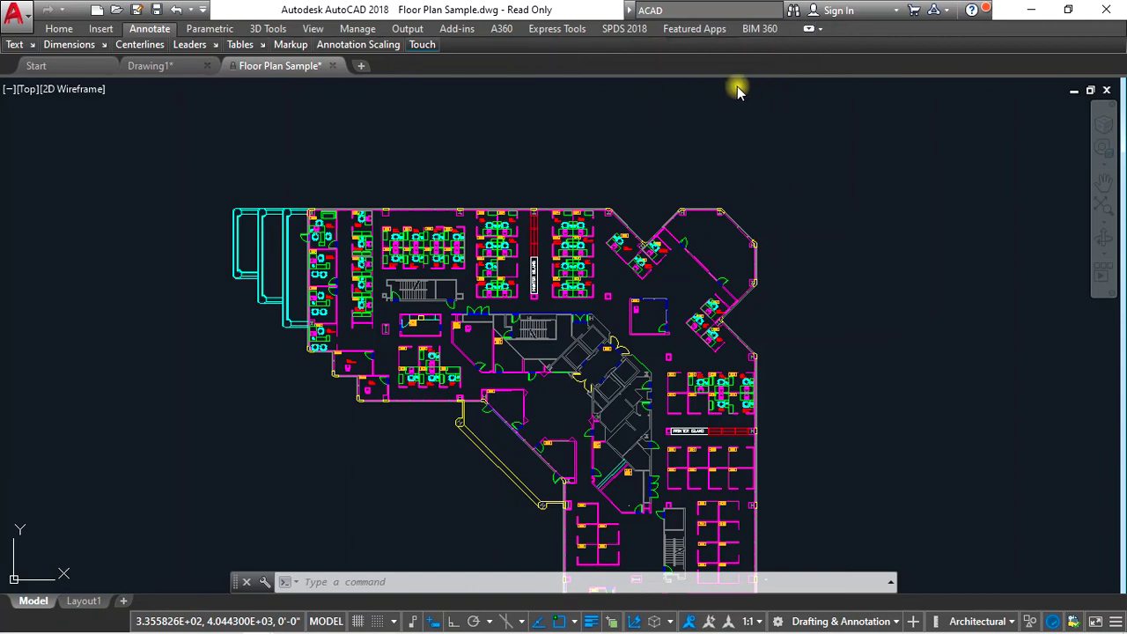
{"action": "left_click", "coordinate": [59, 29]}
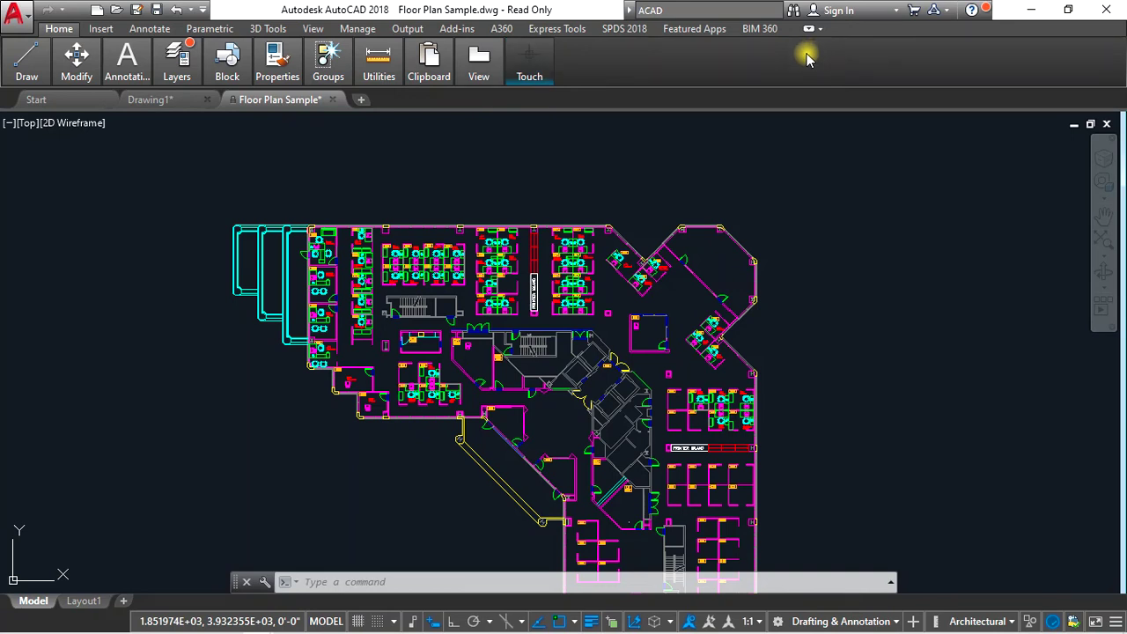
{"action": "left_click", "coordinate": [820, 31]}
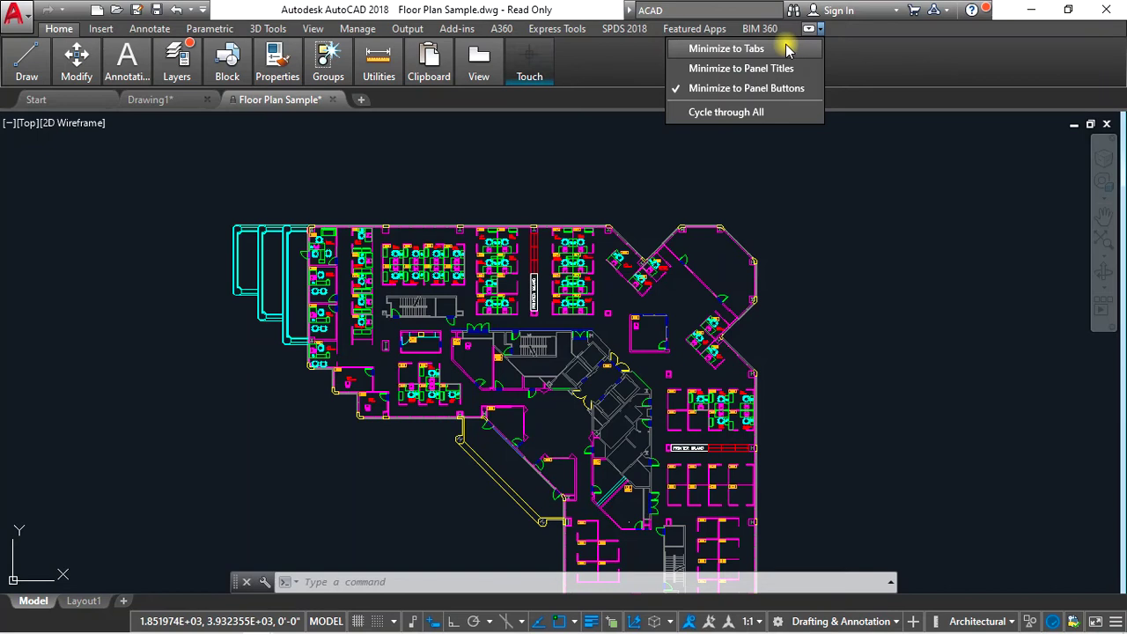
Restore the full ribbon and open the application menu.
{"action": "left_click", "coordinate": [786, 48]}
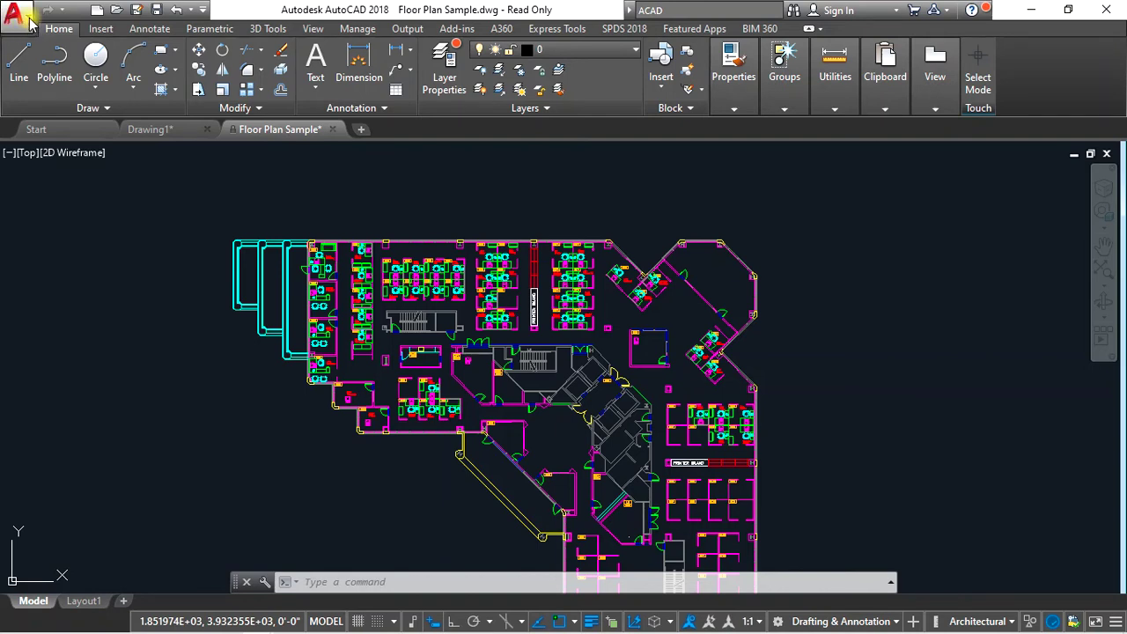
{"action": "left_click", "coordinate": [17, 16]}
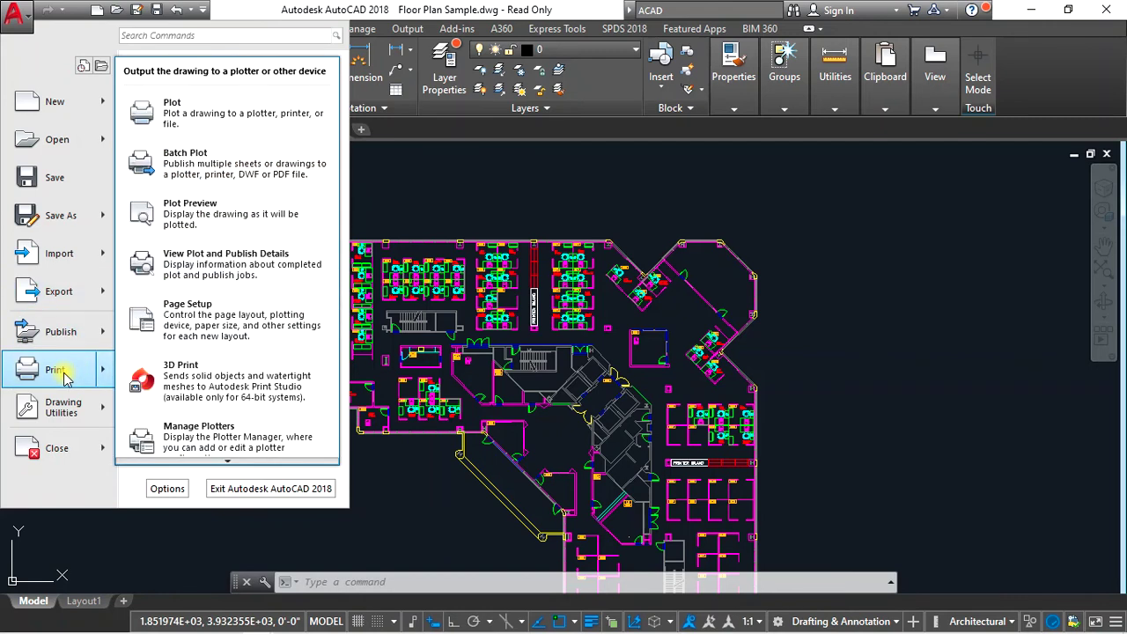
{"action": "mouse_move", "coordinate": [55, 370]}
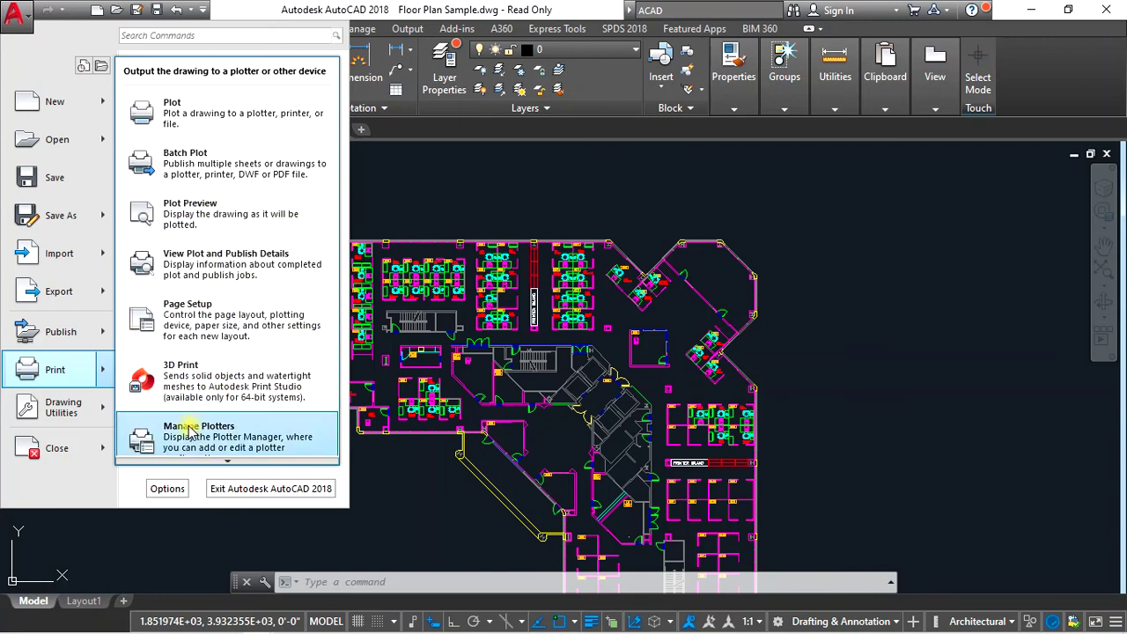
Choose Options in the application menu to open the Options dialog at the Display tab.
{"action": "left_click", "coordinate": [175, 485]}
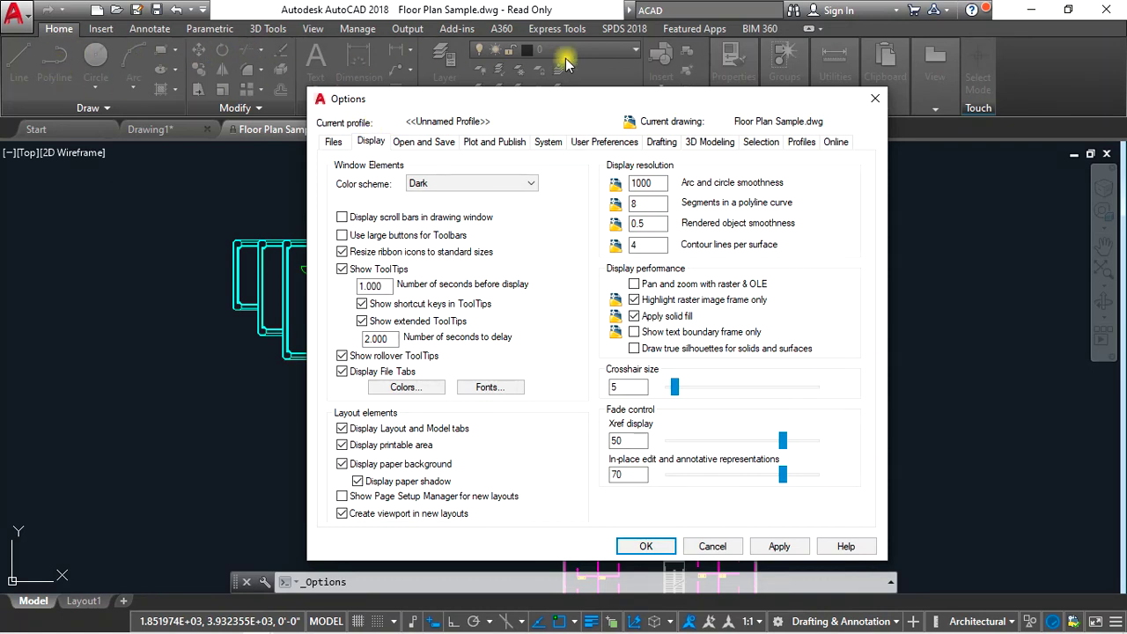
Apply the Light colour scheme on the Display tab.
{"action": "left_click", "coordinate": [473, 185]}
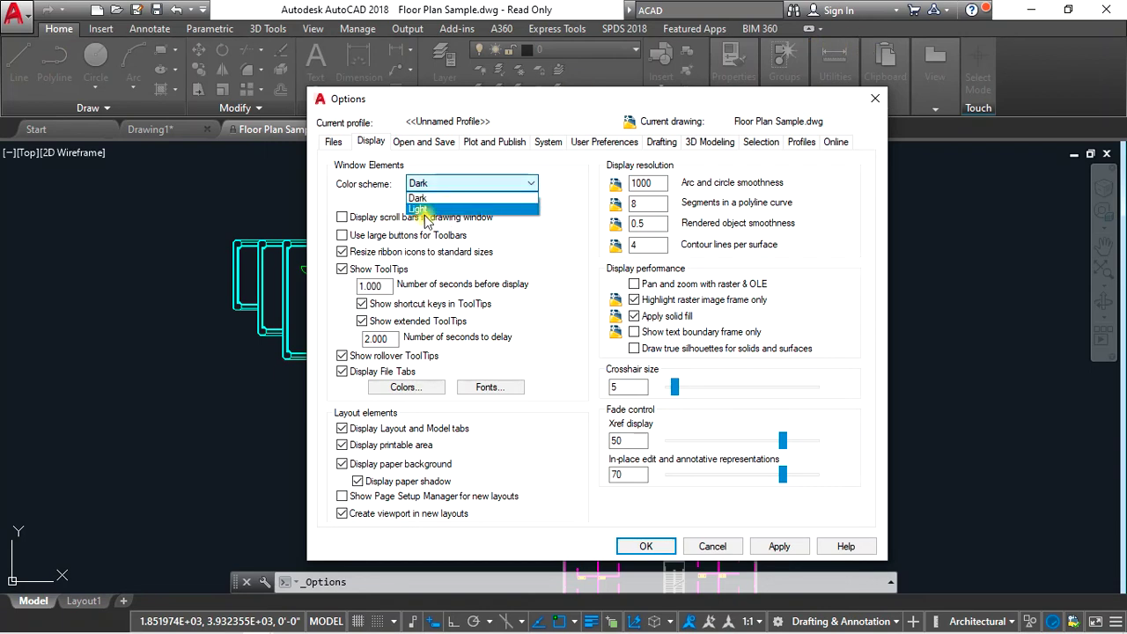
{"action": "left_click", "coordinate": [455, 211]}
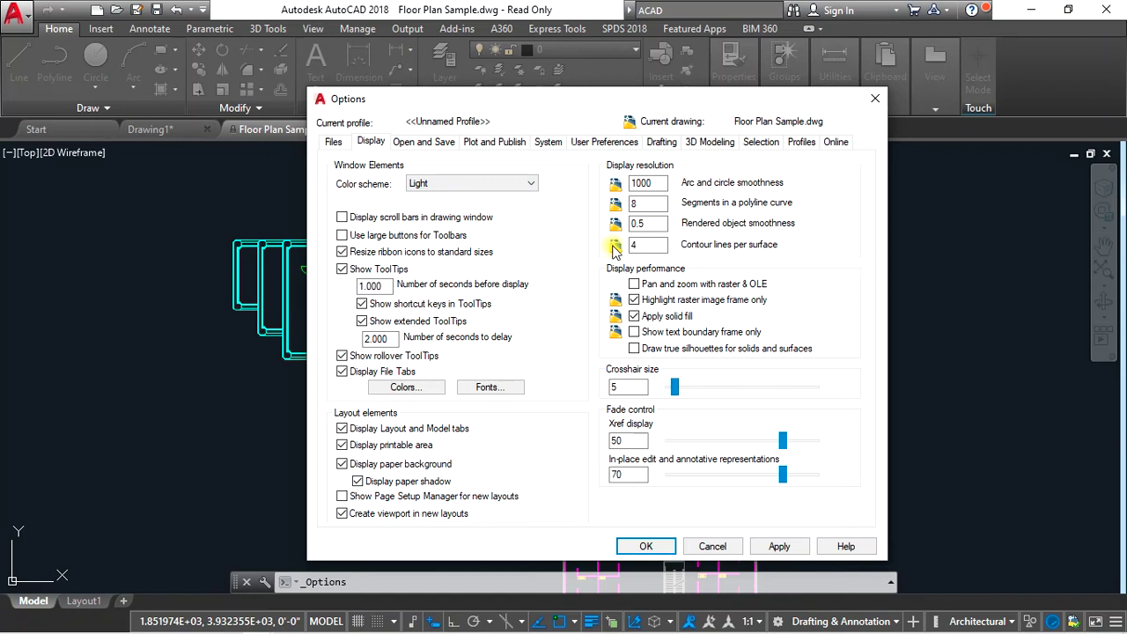
{"action": "left_click", "coordinate": [780, 546]}
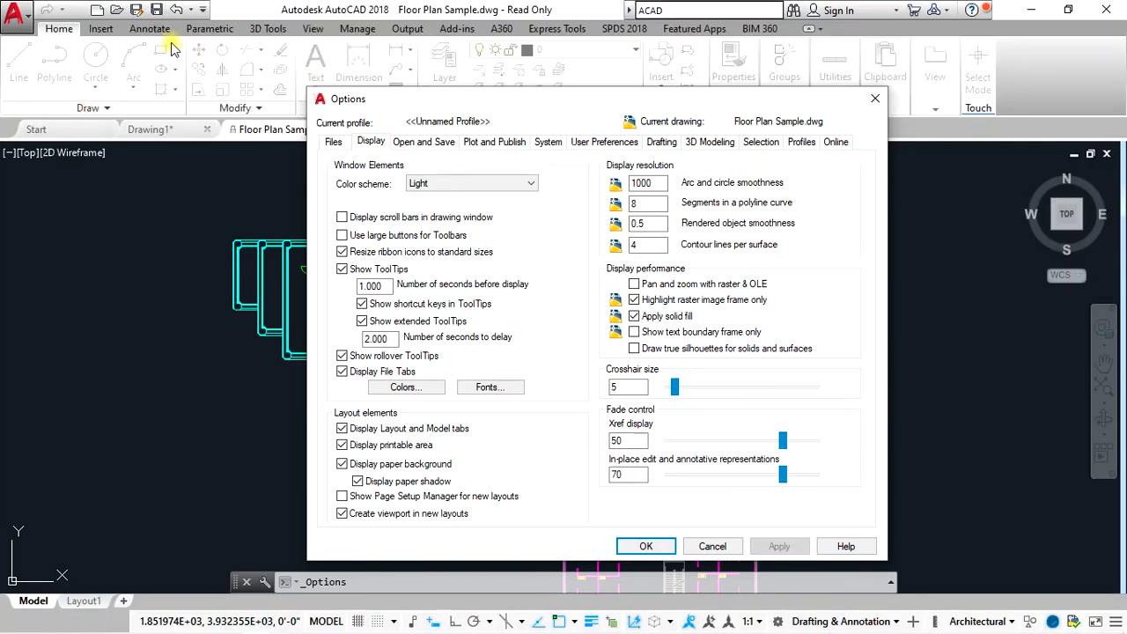
Revert to the Dark scheme, then check the Open and Save tab's save format list.
{"action": "left_click", "coordinate": [457, 185]}
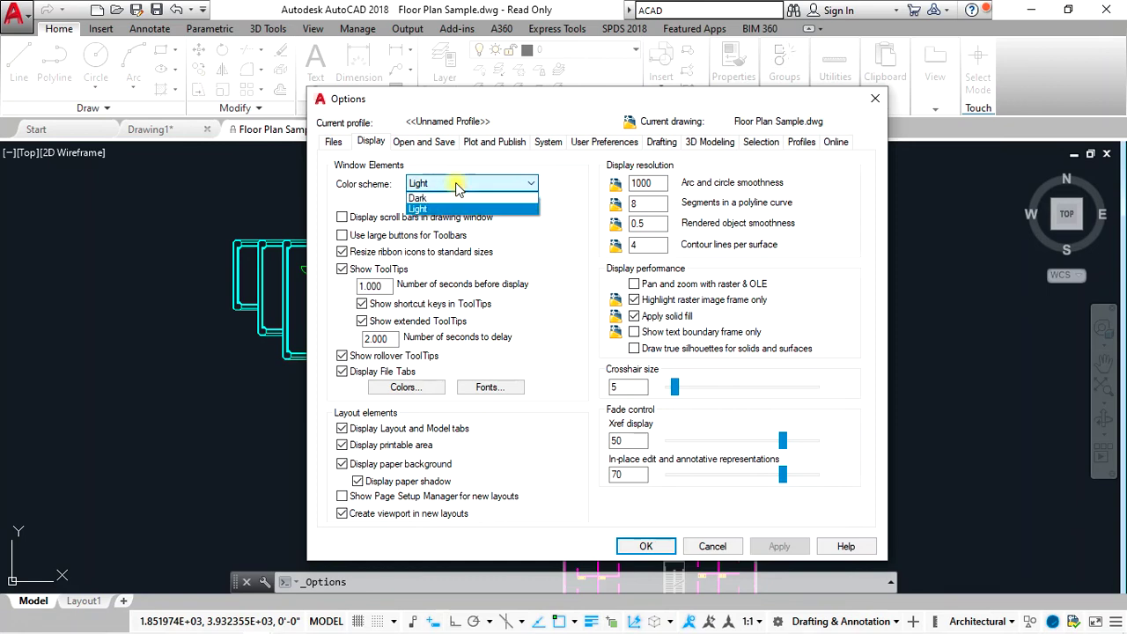
{"action": "left_click", "coordinate": [449, 198]}
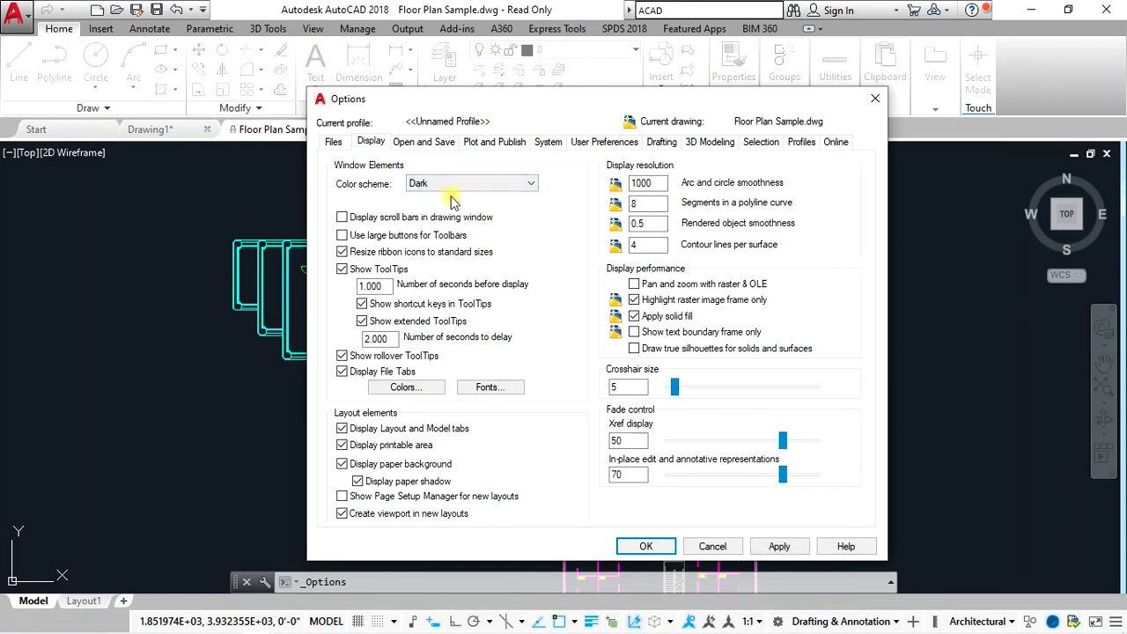
{"action": "left_click", "coordinate": [779, 546]}
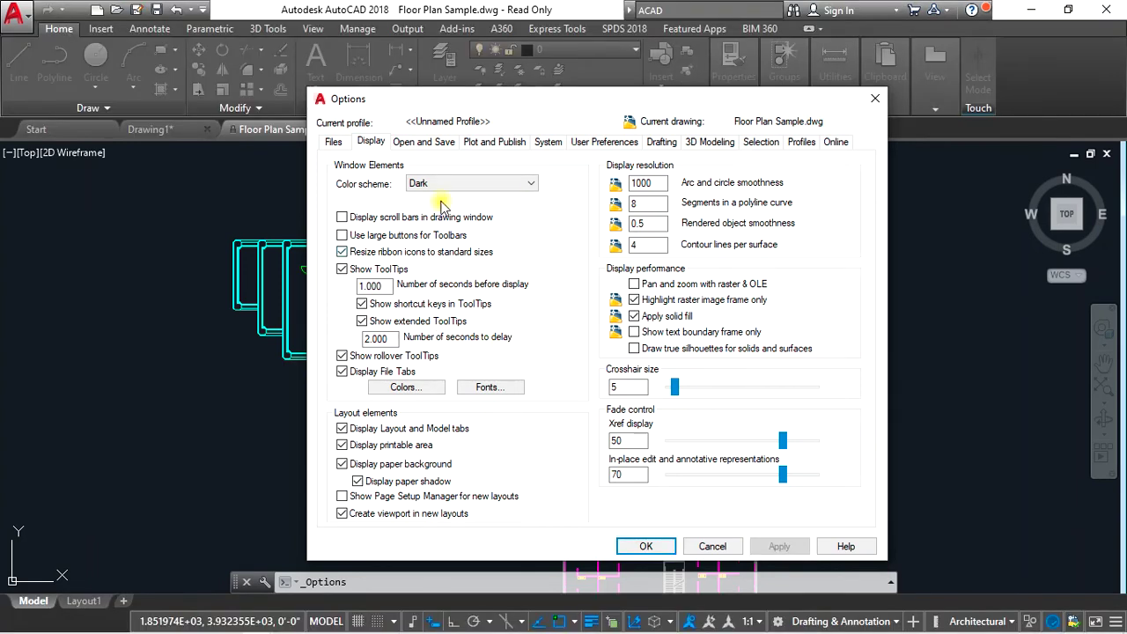
{"action": "left_click", "coordinate": [421, 145]}
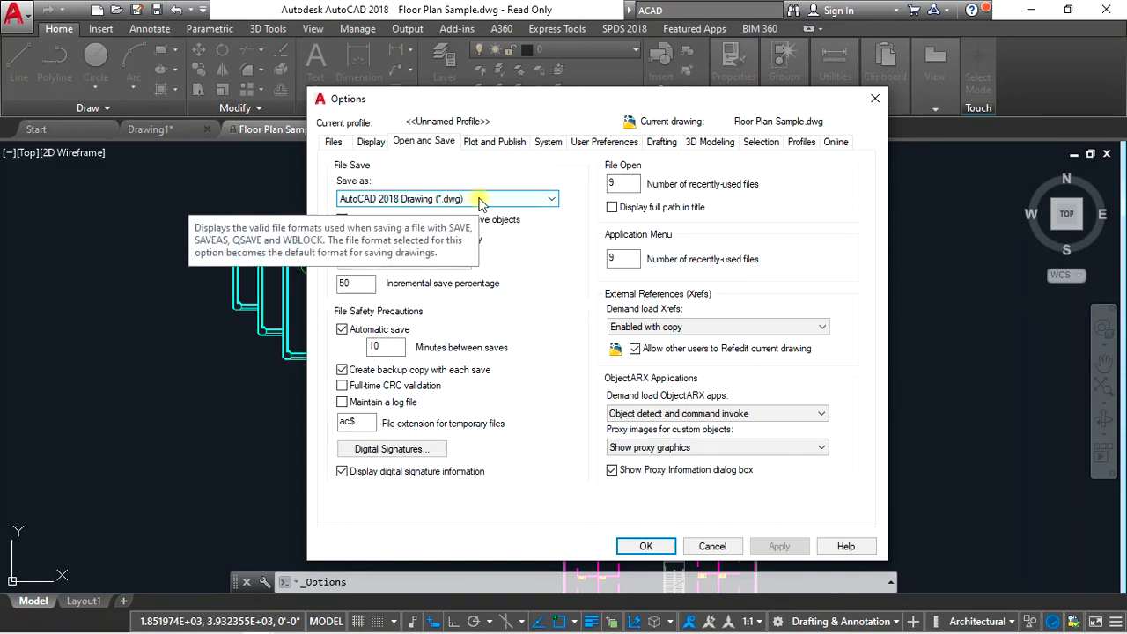
{"action": "left_click", "coordinate": [480, 204]}
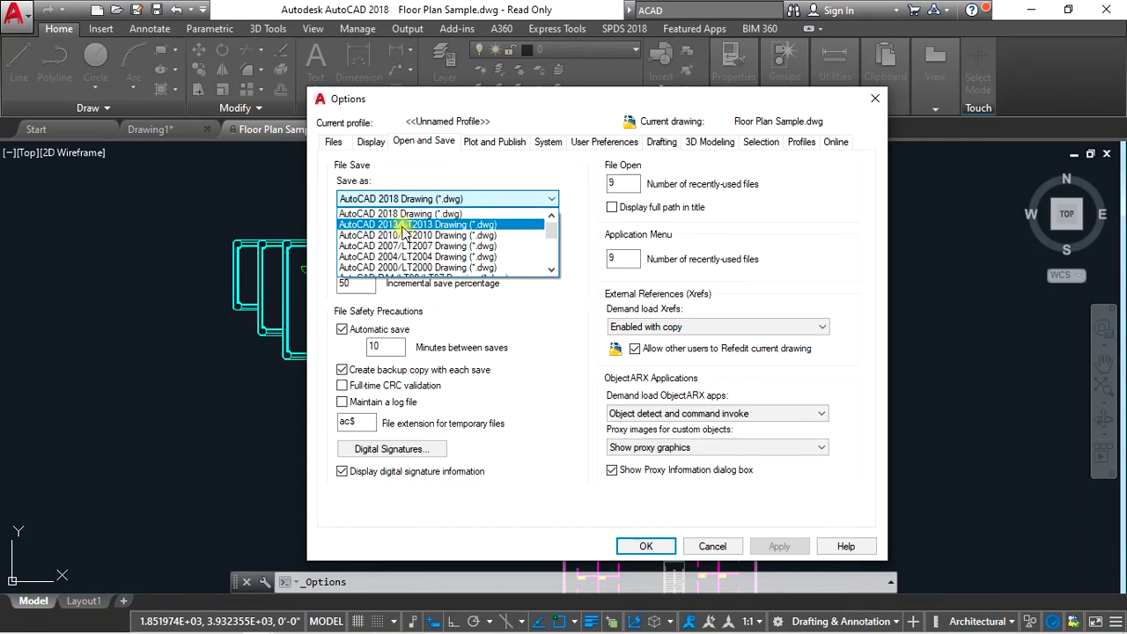
{"action": "scroll", "coordinate": [480, 259], "scroll_direction": "down", "scroll_amount": 1}
{"action": "scroll", "coordinate": [475, 242], "scroll_direction": "up", "scroll_amount": 1}
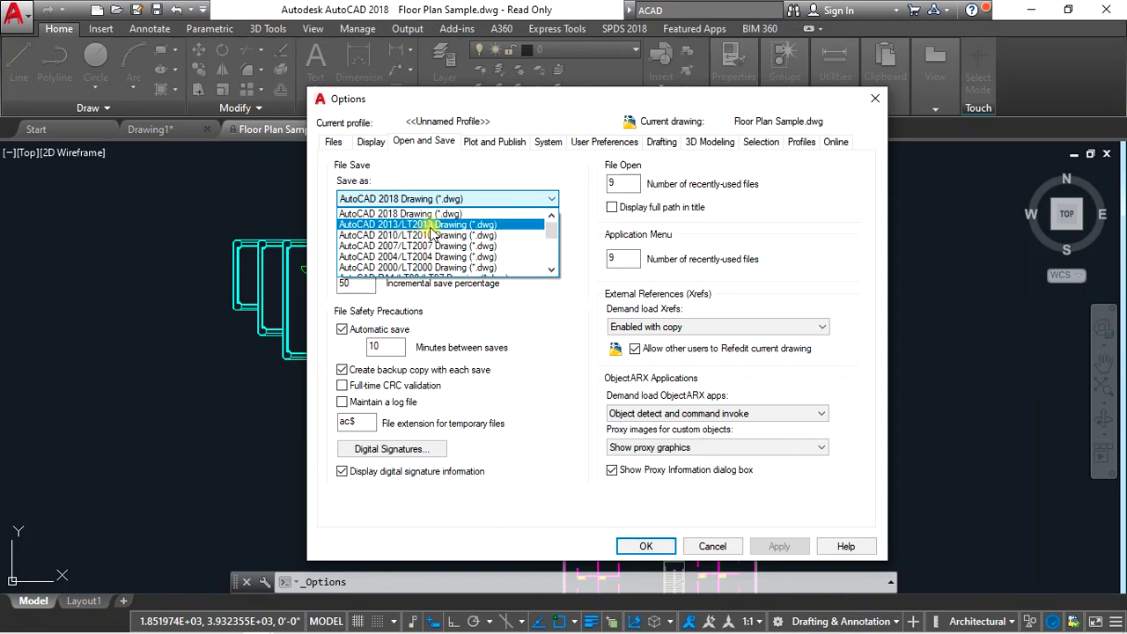
{"action": "left_click", "coordinate": [431, 212]}
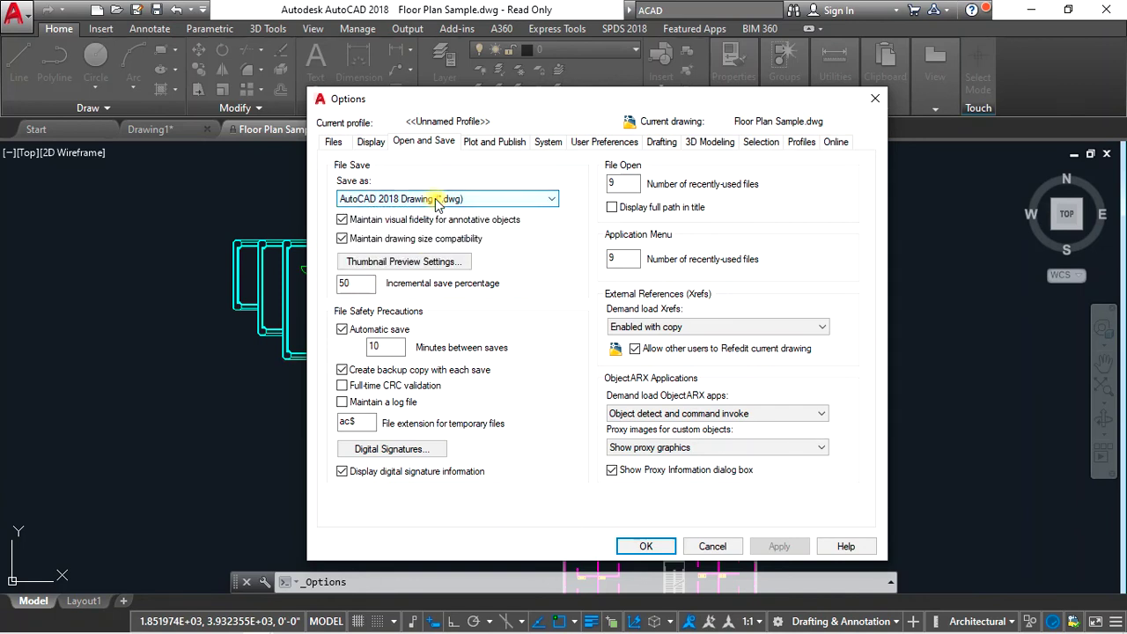
{"action": "left_click", "coordinate": [381, 347]}
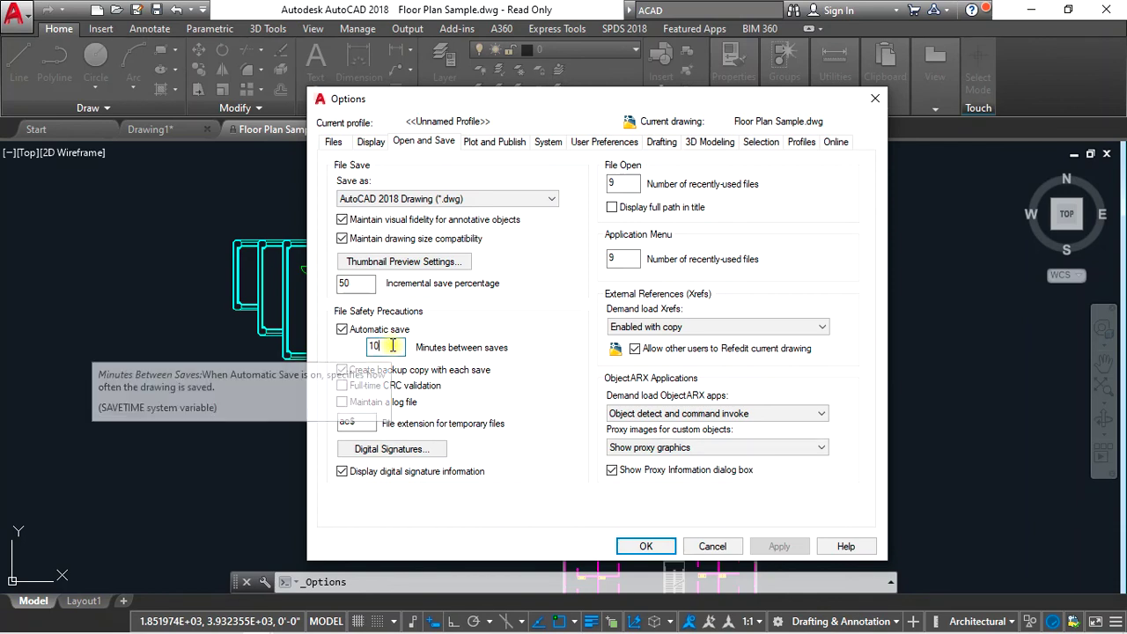
{"action": "key", "text": "BackSpace"}
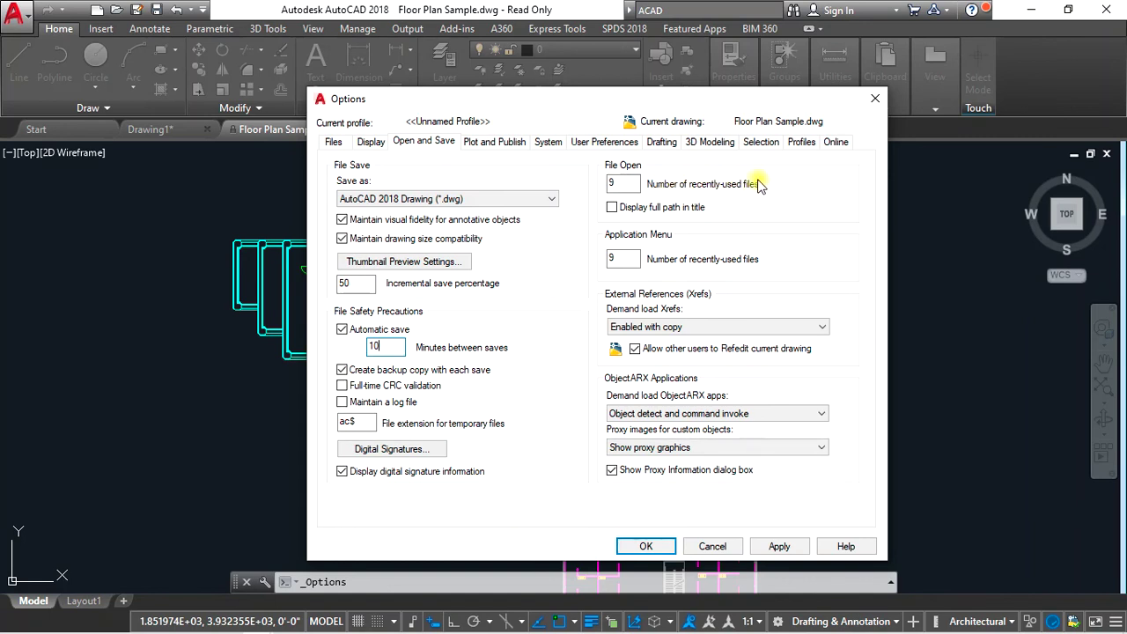
{"action": "left_click", "coordinate": [615, 181]}
{"action": "left_click", "coordinate": [634, 258]}
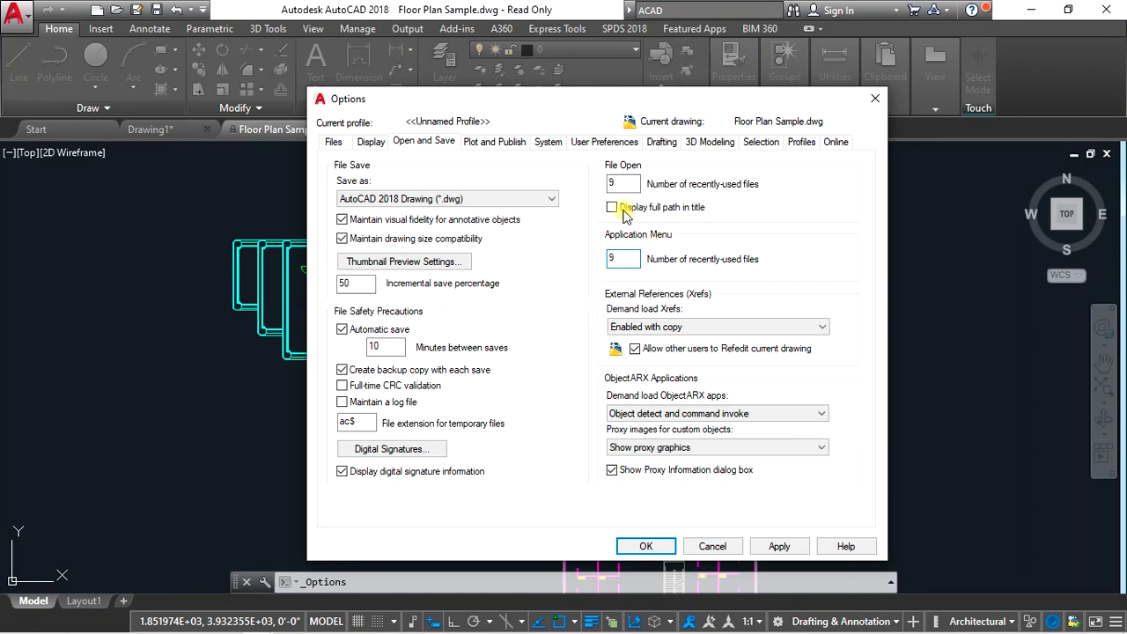
{"action": "key", "text": "BackSpace"}
{"action": "type", "text": "9"}
Keep Nitro PDF Creator (Pro 12) as the default output device under Plot and Publish.
{"action": "left_click", "coordinate": [495, 143]}
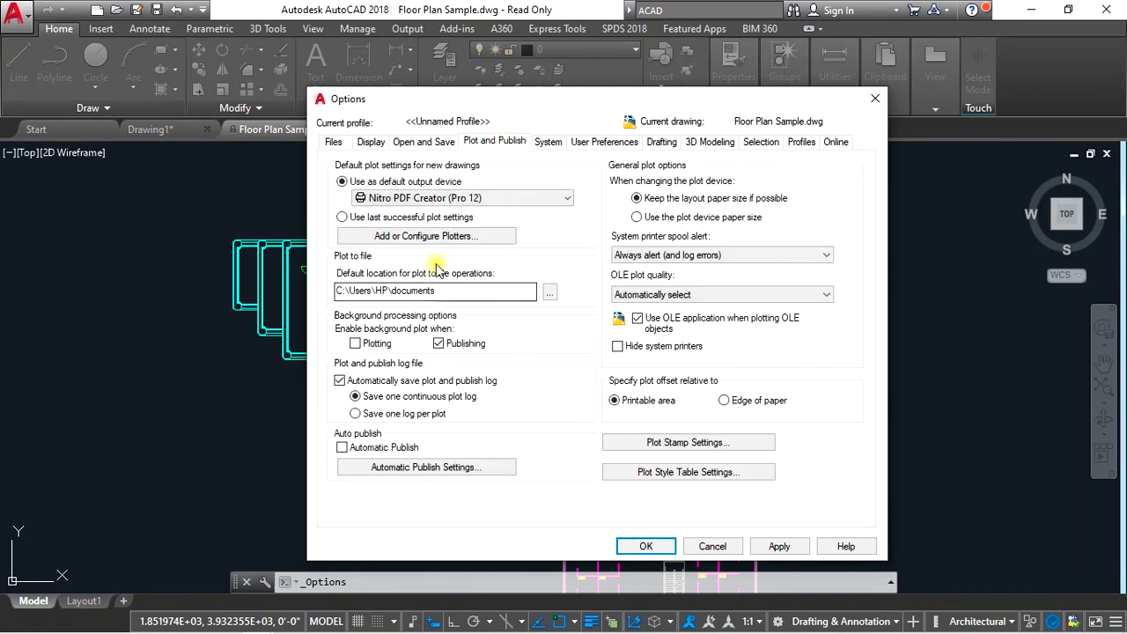
{"action": "left_click", "coordinate": [477, 197]}
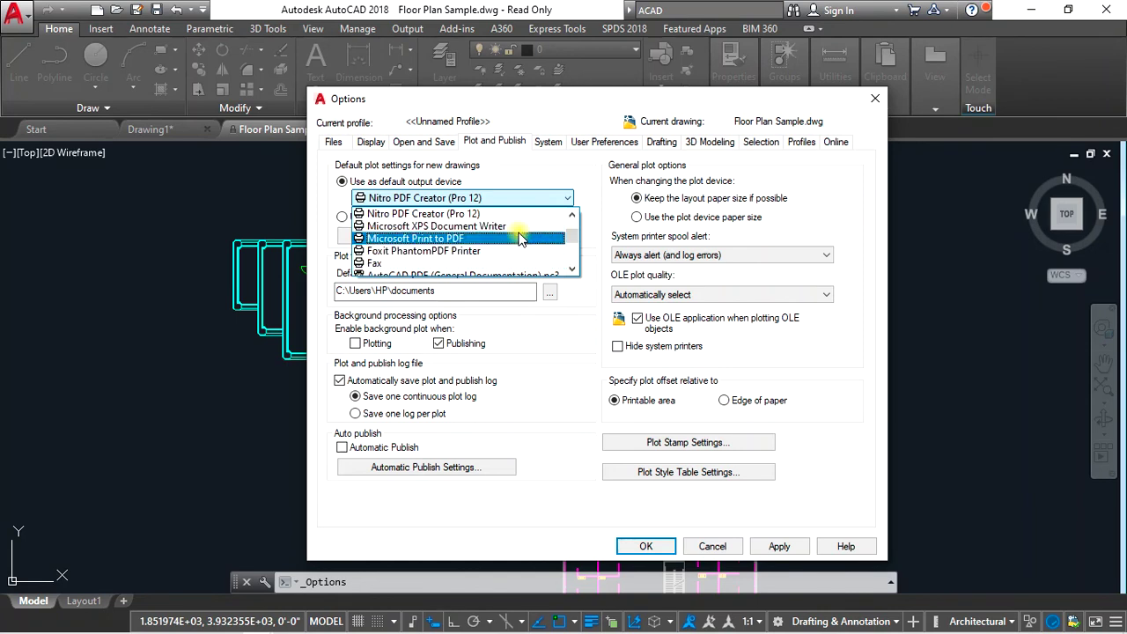
{"action": "left_click", "coordinate": [517, 213]}
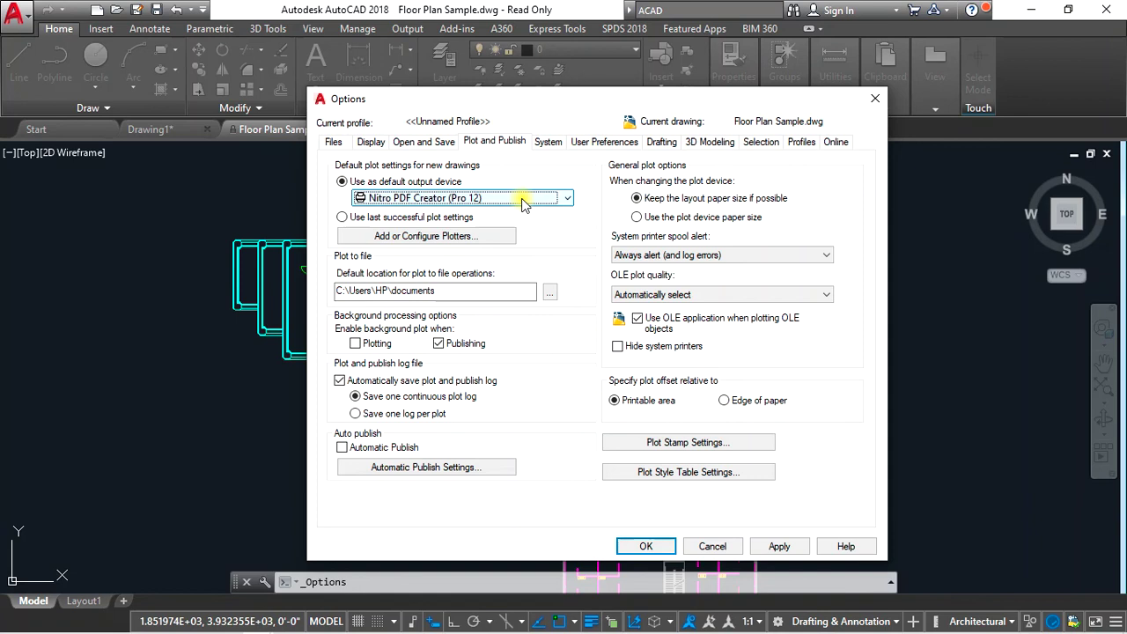
Review the System, User Preferences, Drafting, 3D Modeling and Selection tabs, then confirm with OK.
{"action": "left_click", "coordinate": [553, 143]}
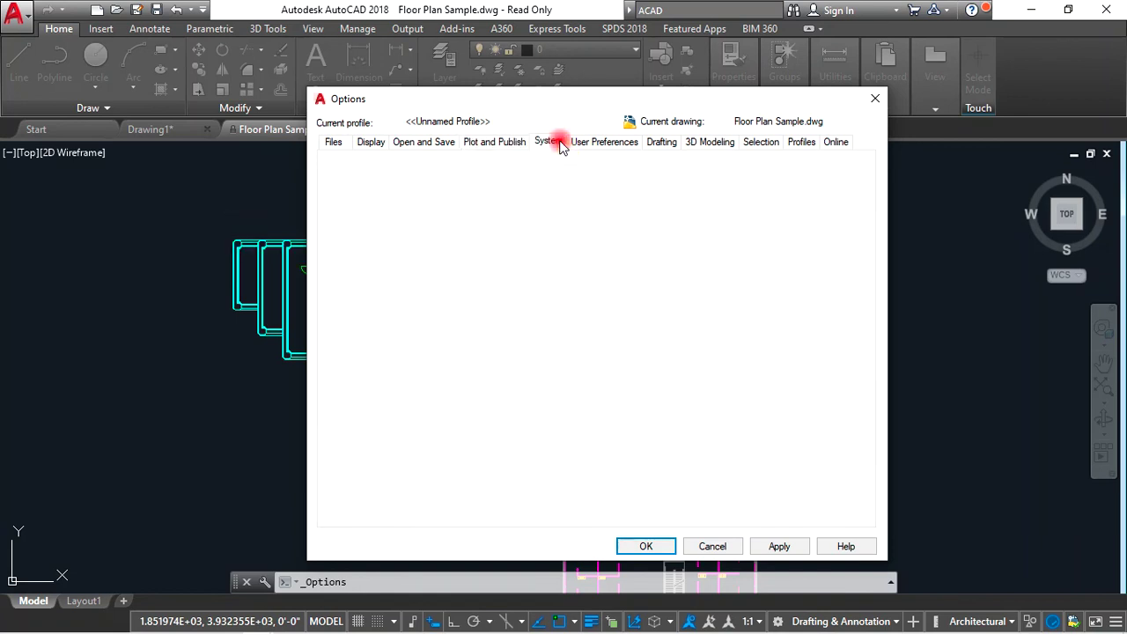
{"action": "left_click", "coordinate": [604, 148]}
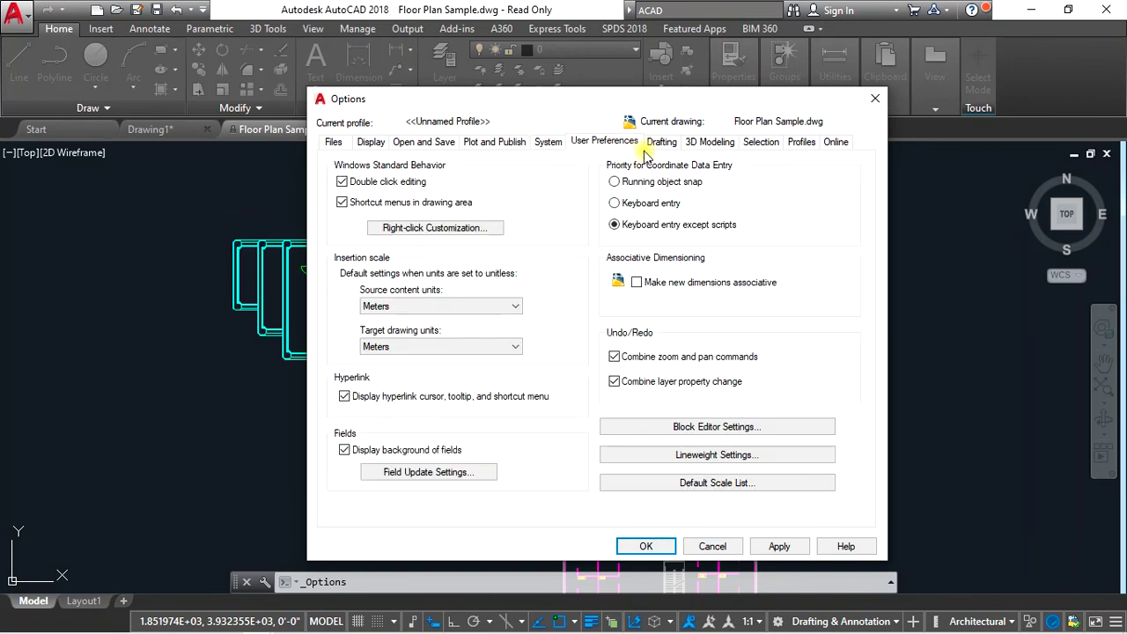
{"action": "left_click", "coordinate": [659, 143]}
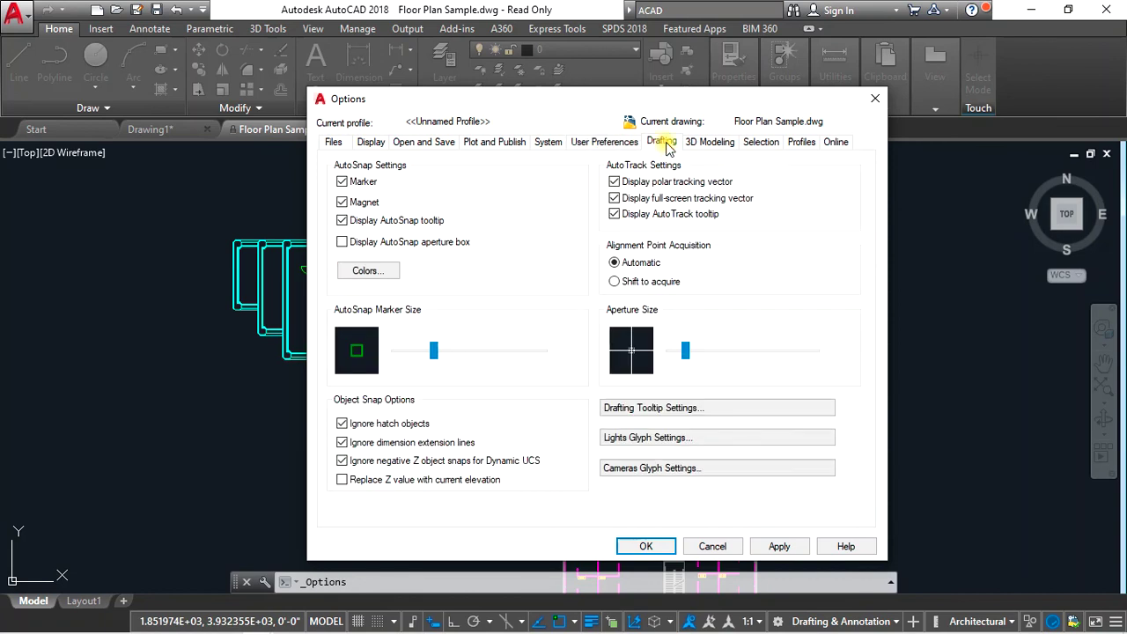
{"action": "left_click", "coordinate": [706, 146]}
{"action": "left_click", "coordinate": [757, 144]}
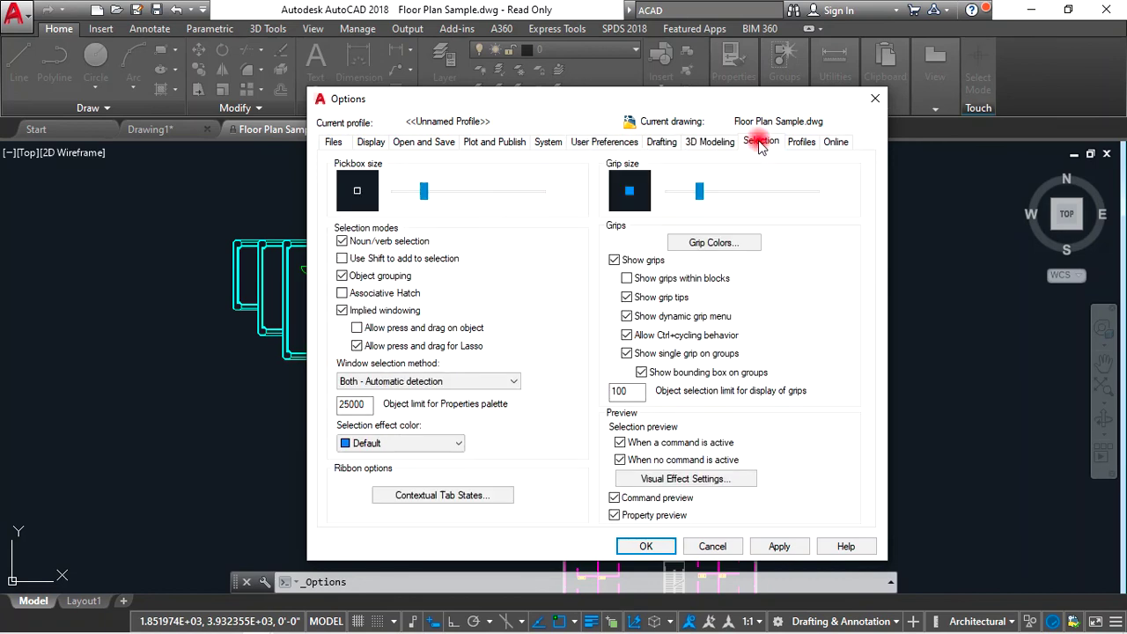
{"action": "left_click", "coordinate": [648, 546]}
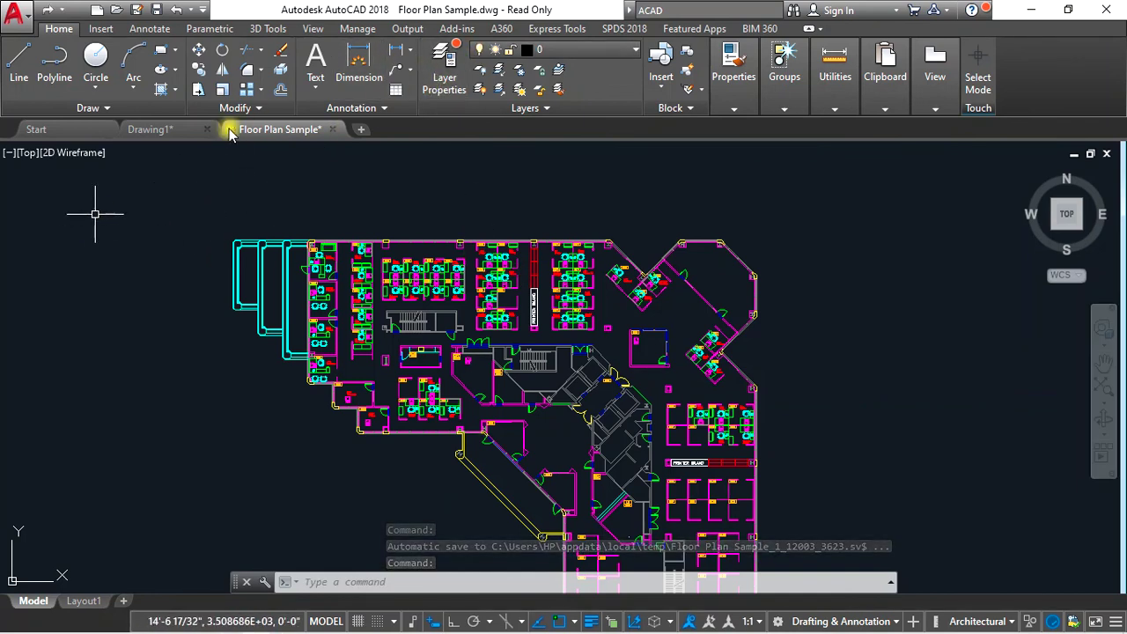
{"action": "left_click", "coordinate": [935, 71]}
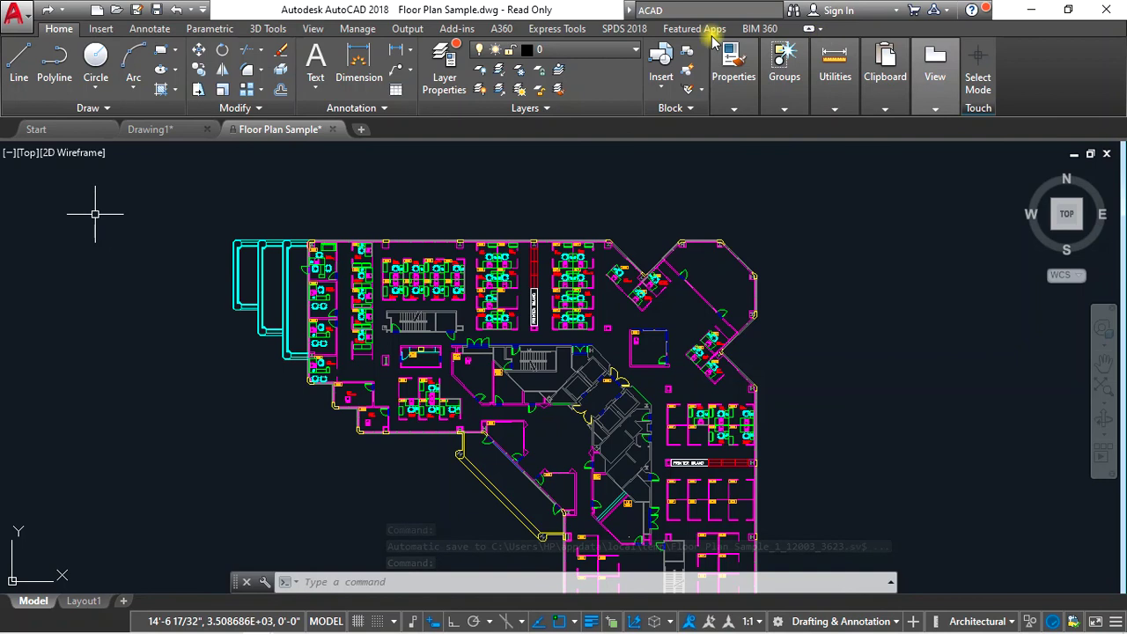
{"action": "left_click", "coordinate": [64, 32]}
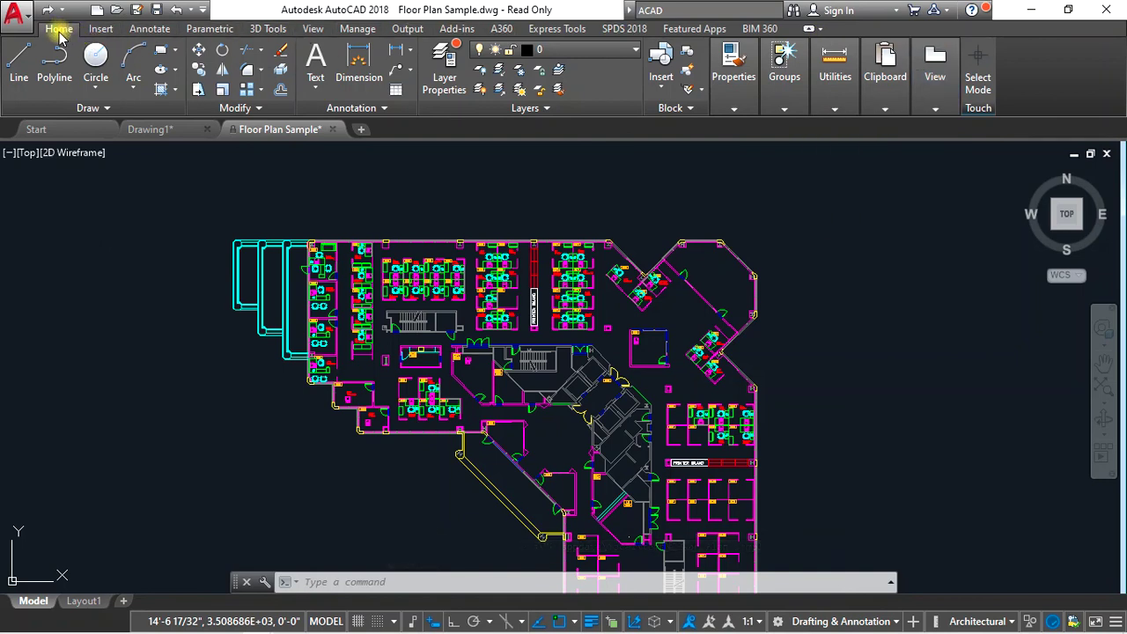